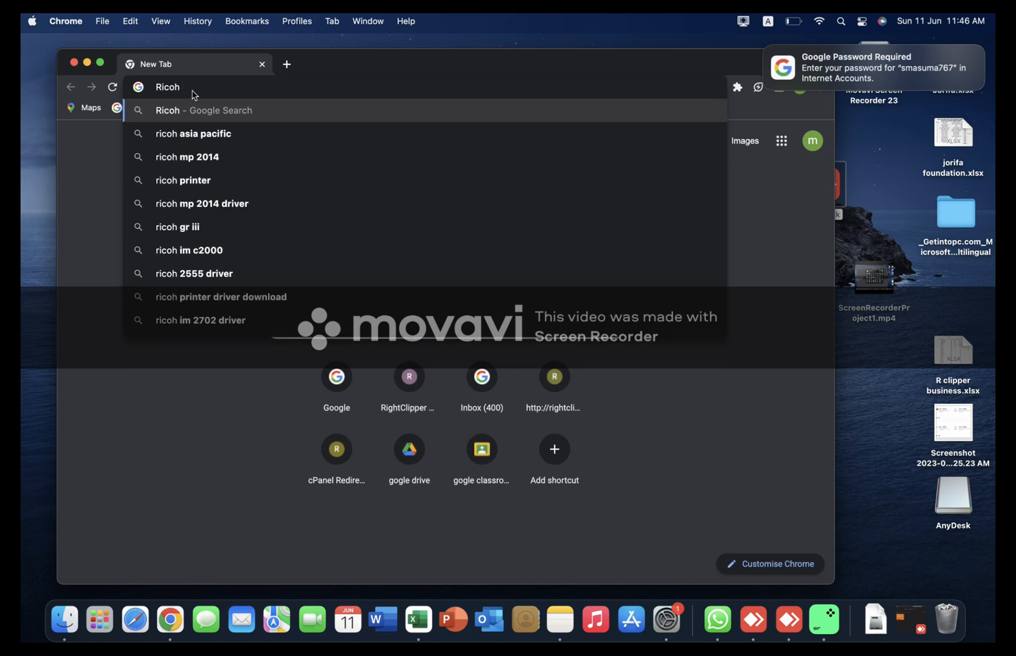
Search the web for "Ricoh IM2500 Printer Driver Download".
text(IM)
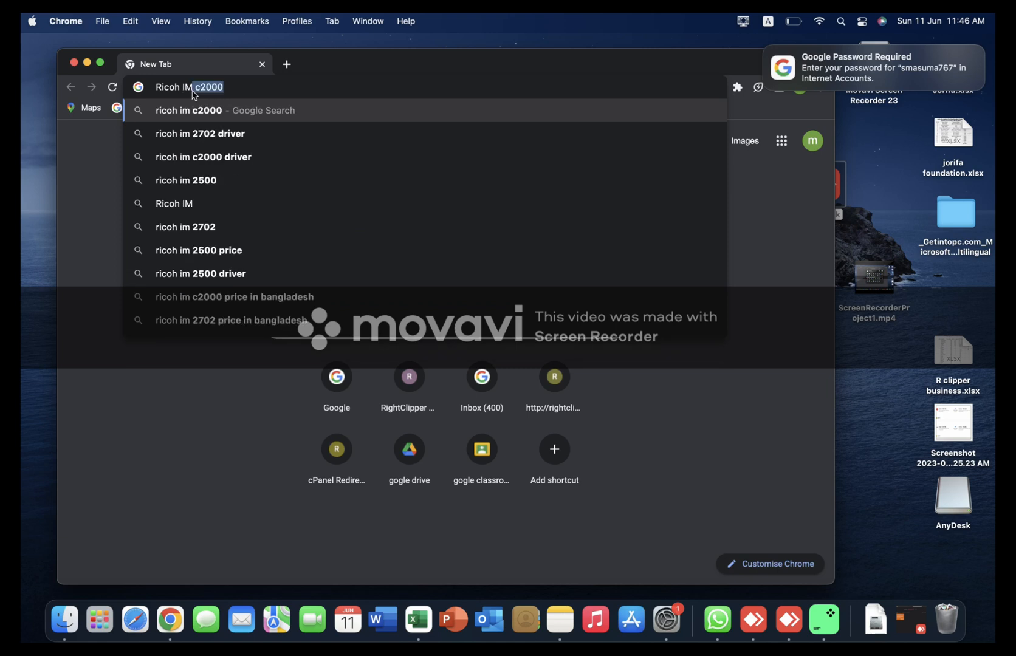
text(2500)
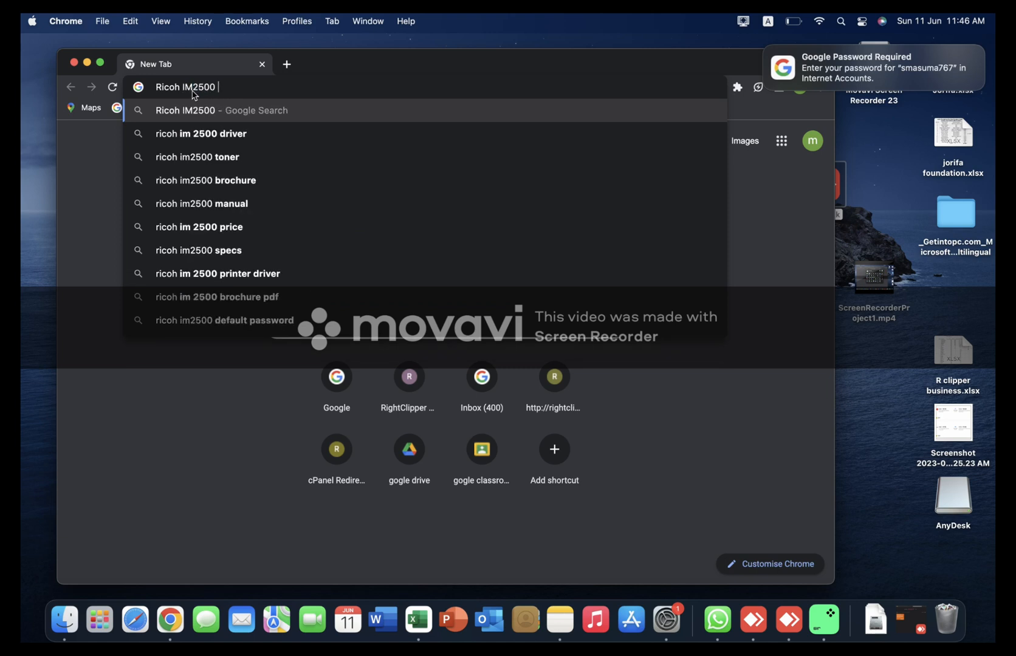
text( Pr)
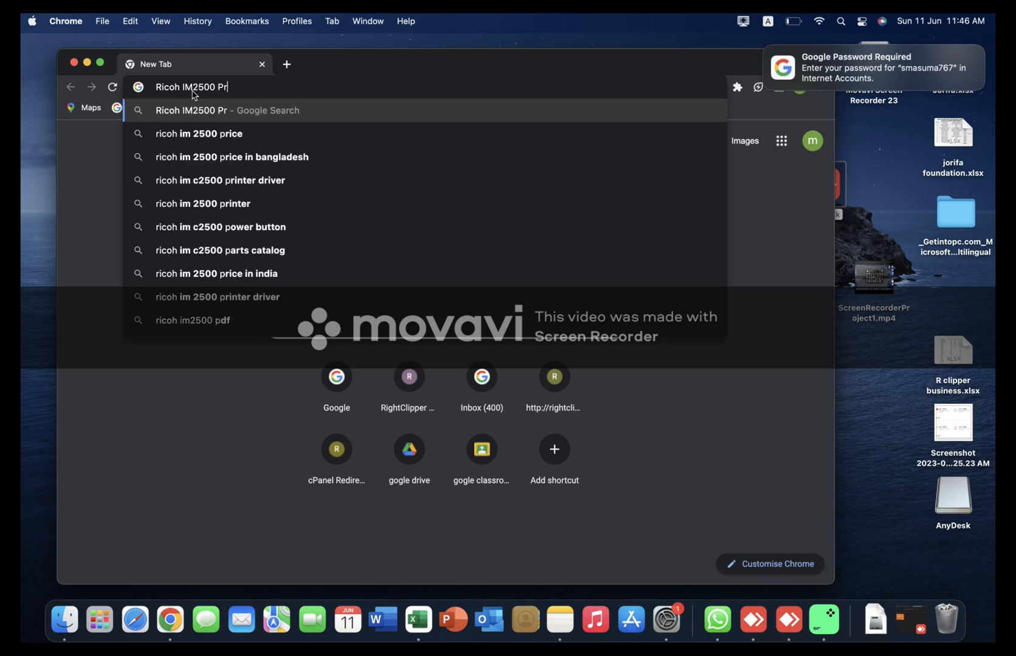
text(inter Dr)
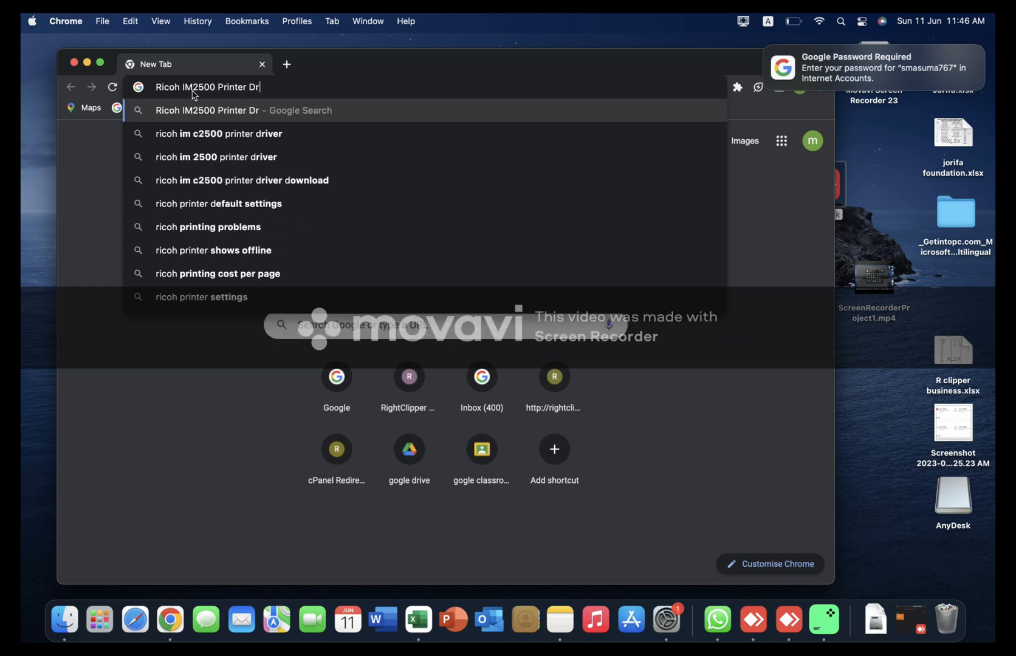
text(iver Download)
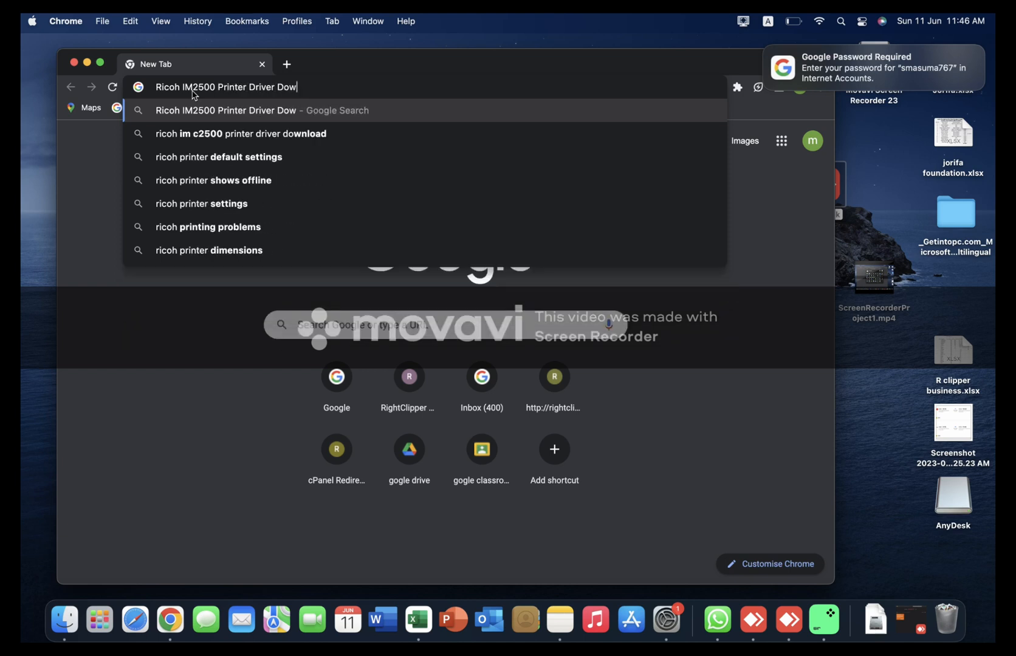
key(Return)
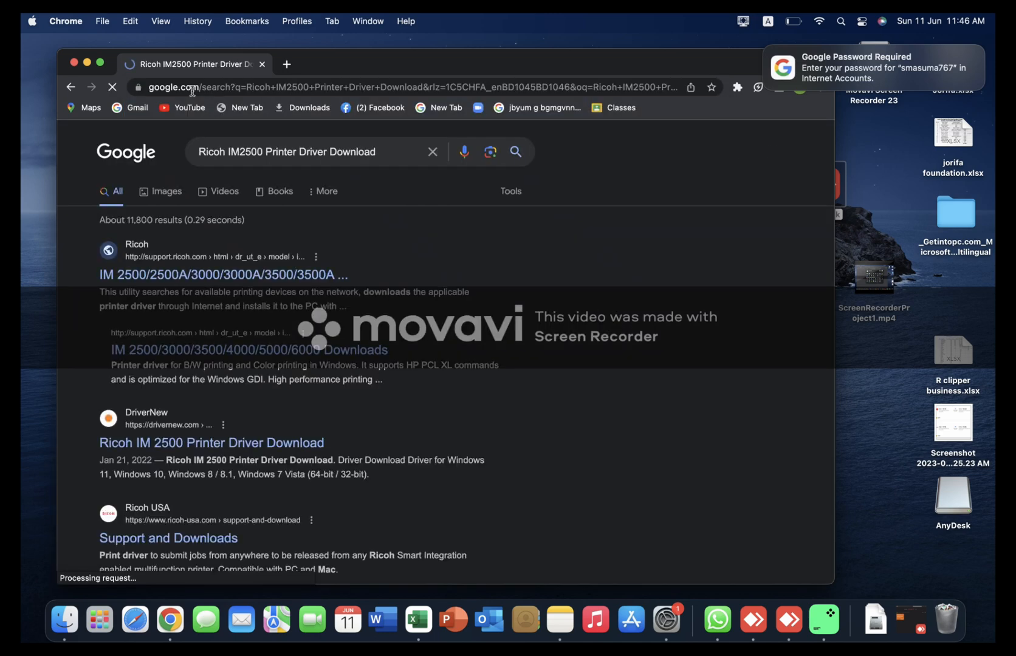
Open the Ricoh support result for IM 2500/2500A/3000 drivers and expand its Mac OS X driver list.
click(207, 275)
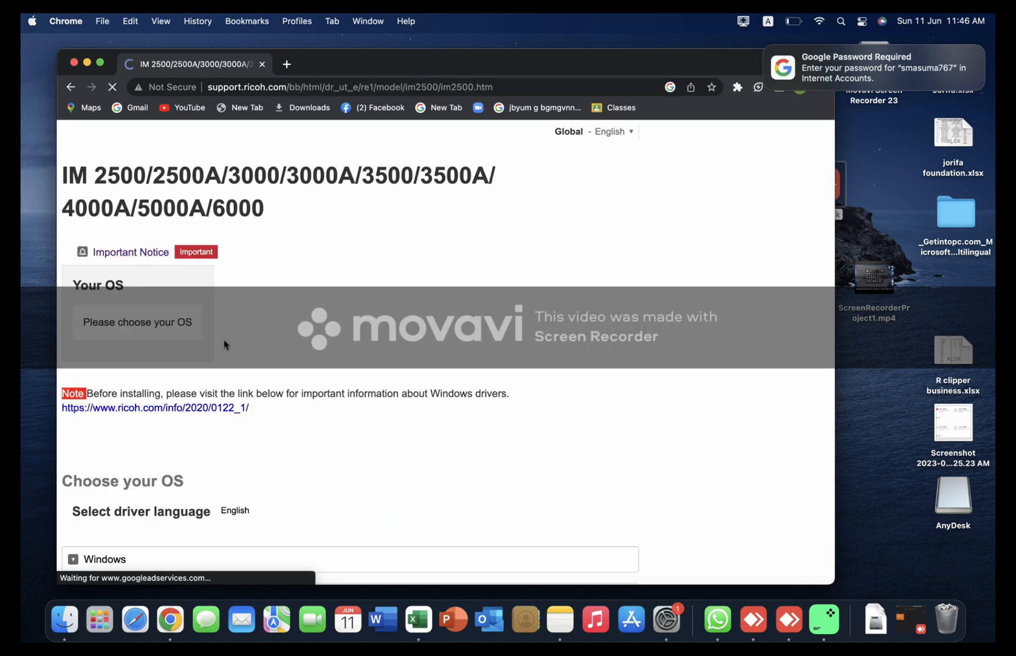
scroll(242, 387, down, 5)
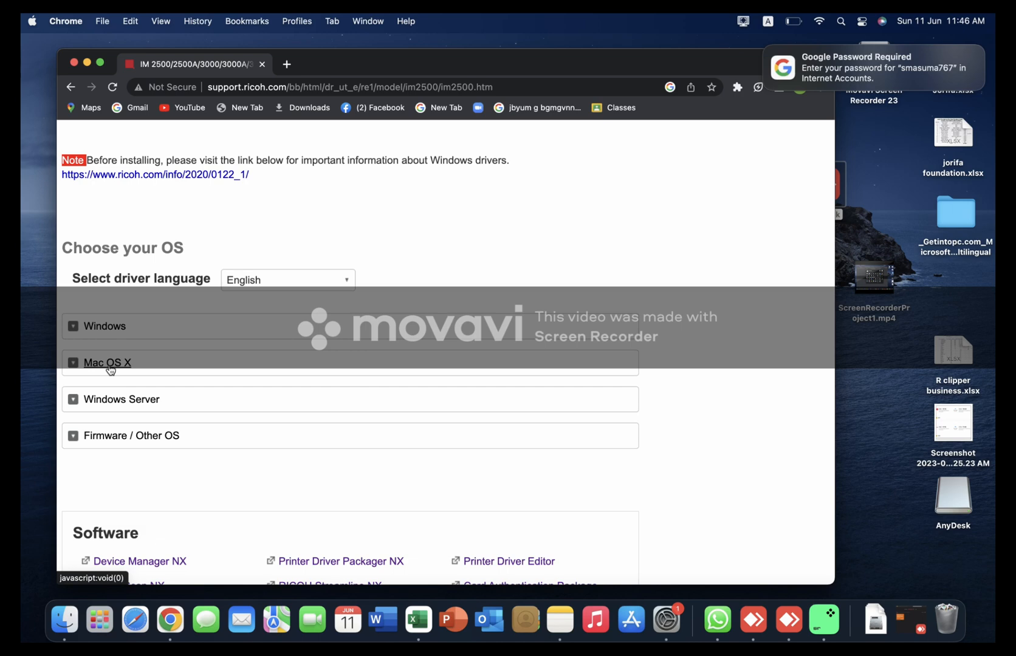
click(110, 363)
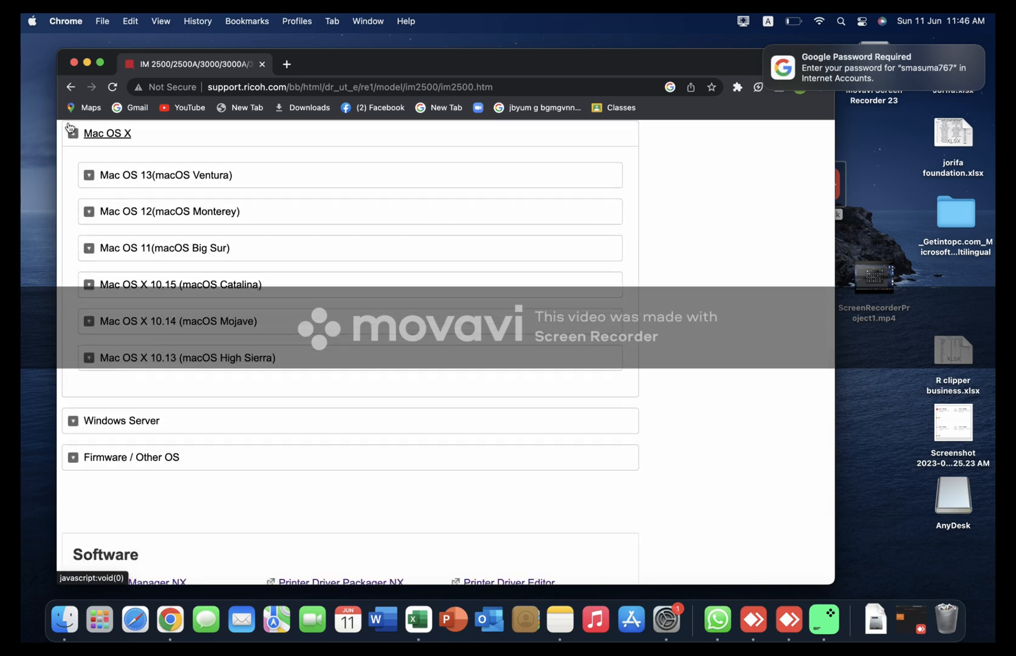
Check which macOS version this Mac runs, and return to the Ricoh driver page.
click(33, 23)
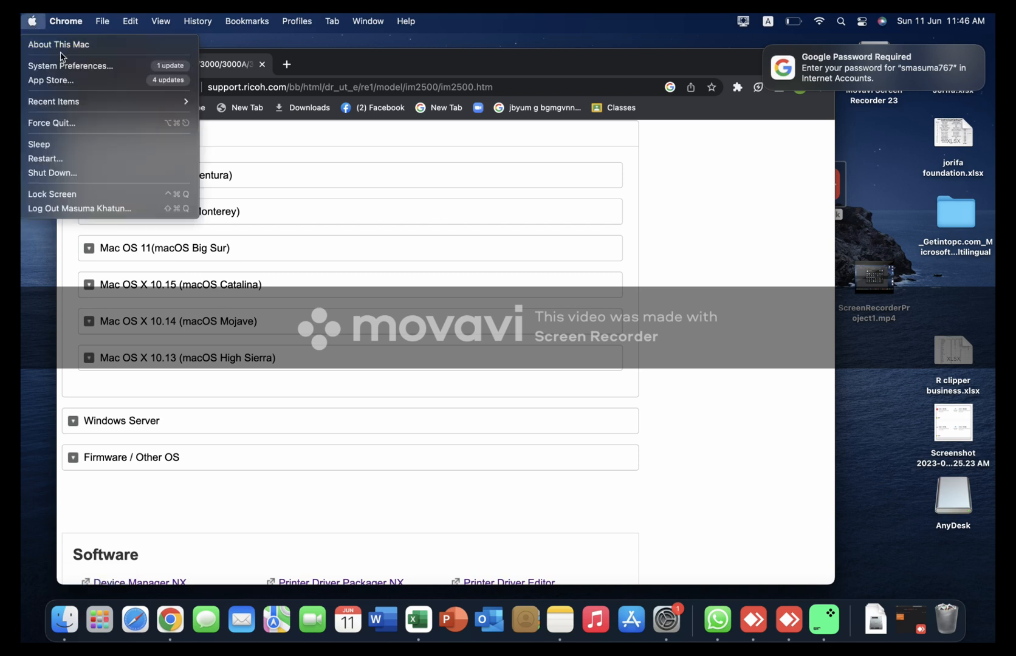
click(61, 51)
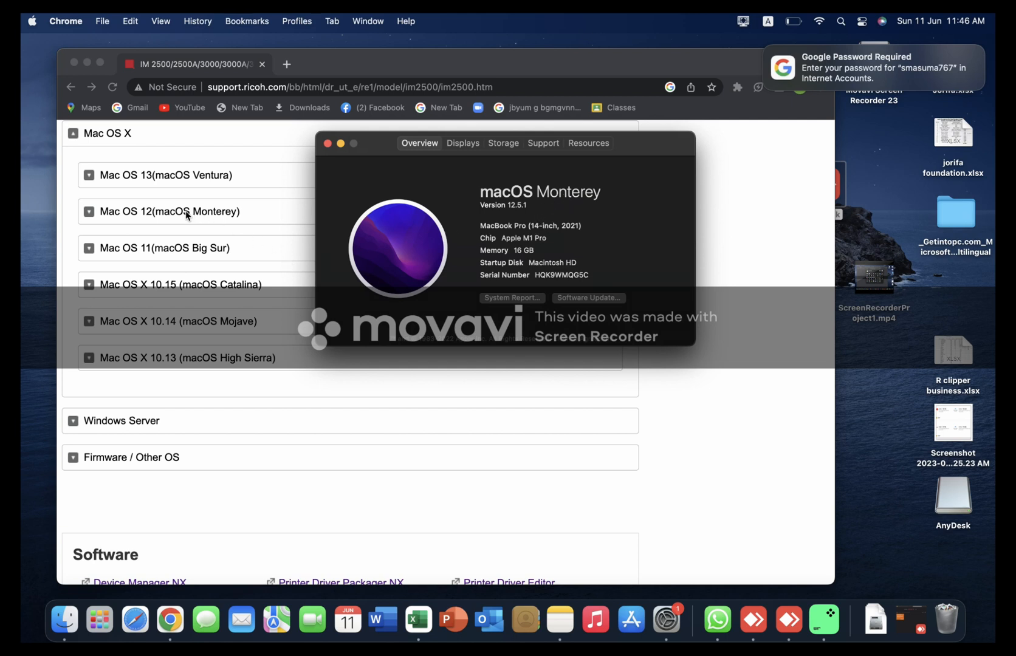
click(124, 211)
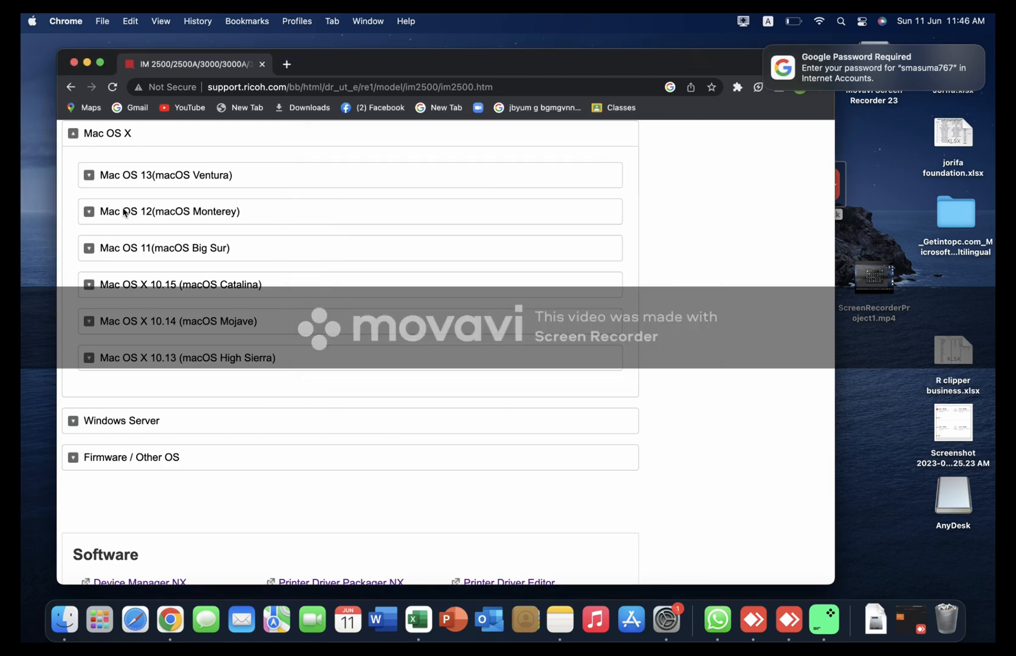
Download the PPD Installer listed for Mac OS 12 (macOS Monterey).
click(124, 211)
scroll(158, 225, down, 1)
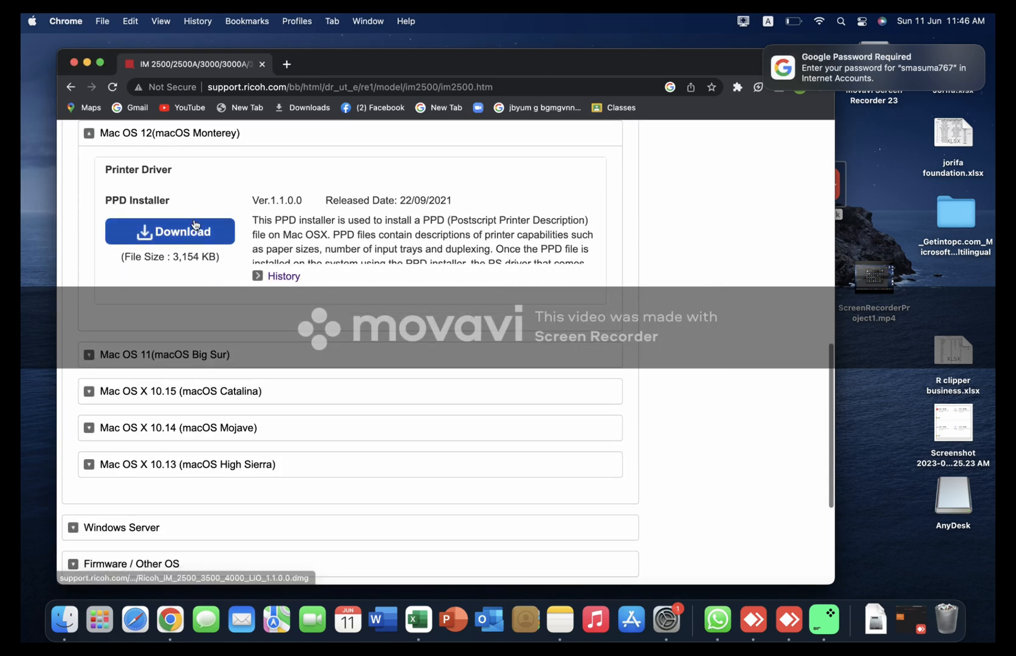
click(191, 234)
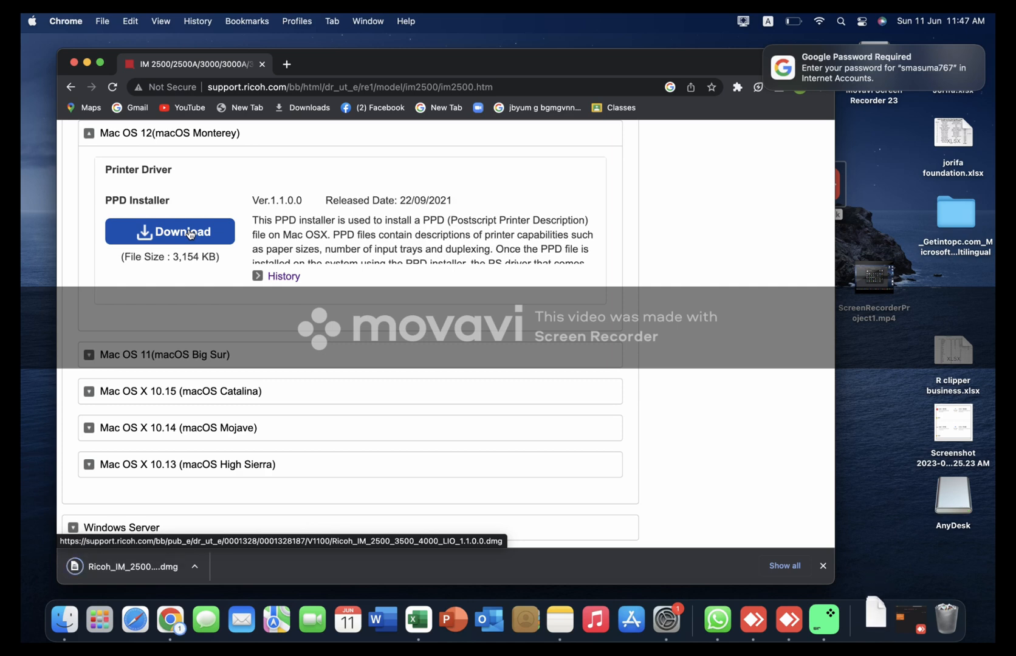
Open the downloaded Ricoh_IM_2500_3500_4000_LIO_1.1.0.0.dmg in Finder and launch its Ricoh_IM_2500_3500_4000_LIO_Driver.pkg installer.
click(193, 567)
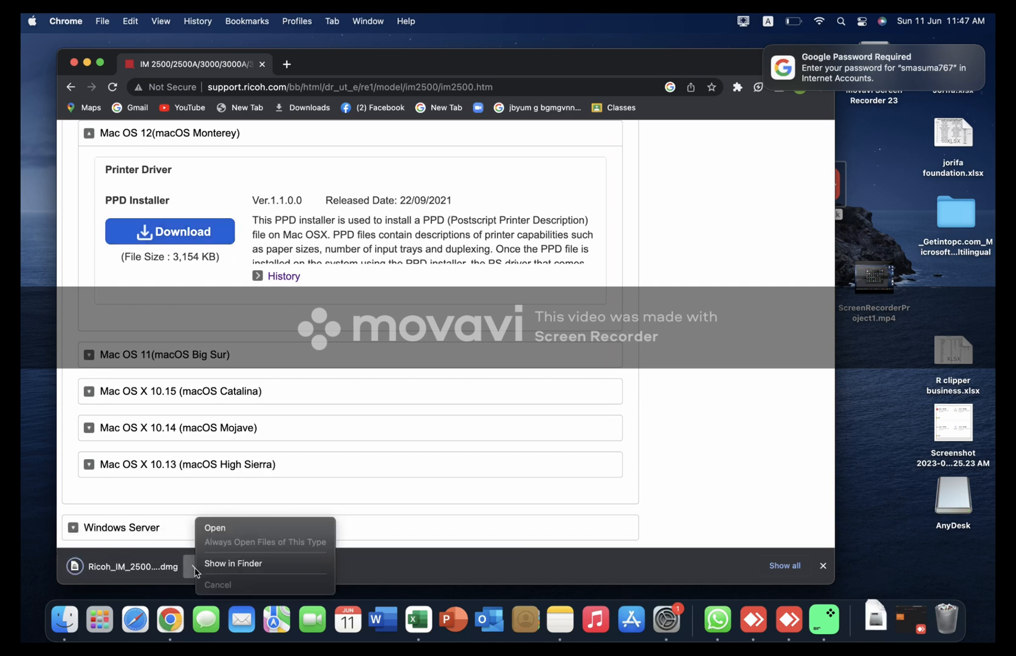
click(232, 565)
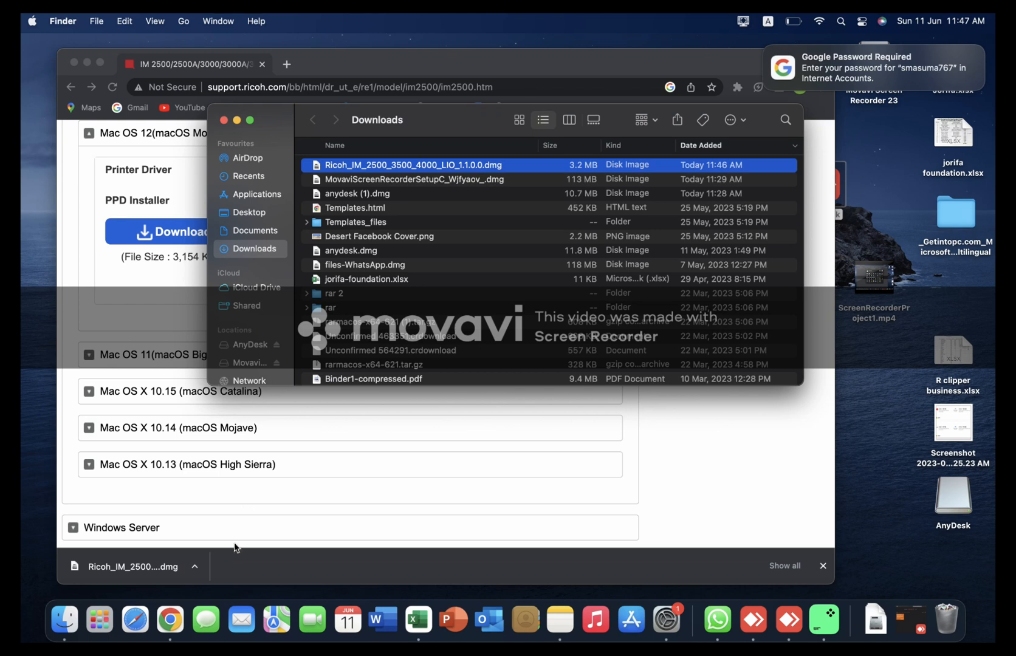
double_click(380, 169)
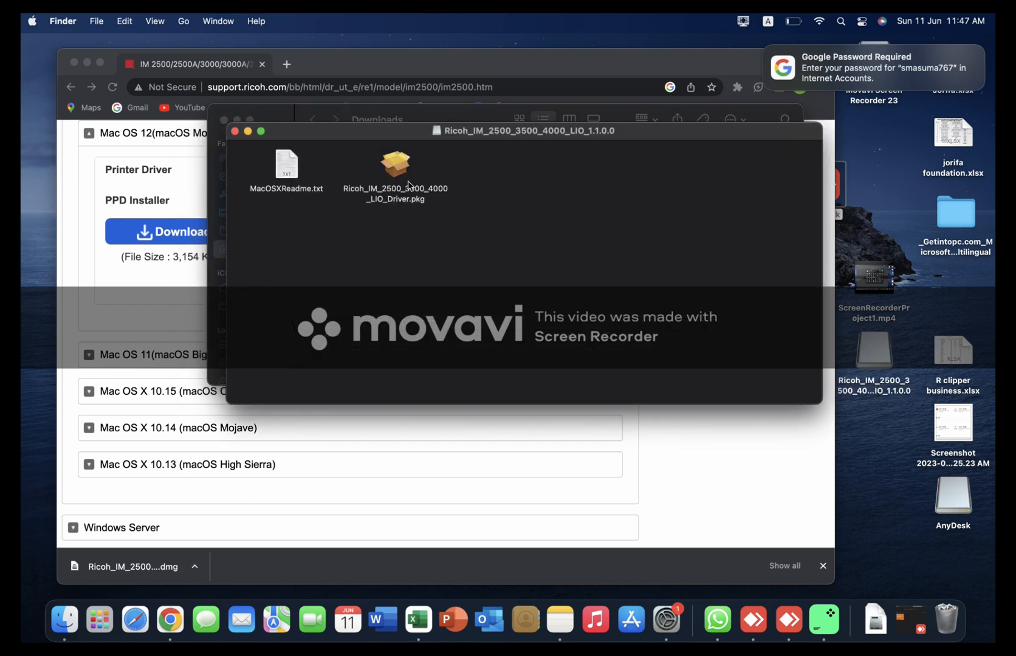
double_click(398, 201)
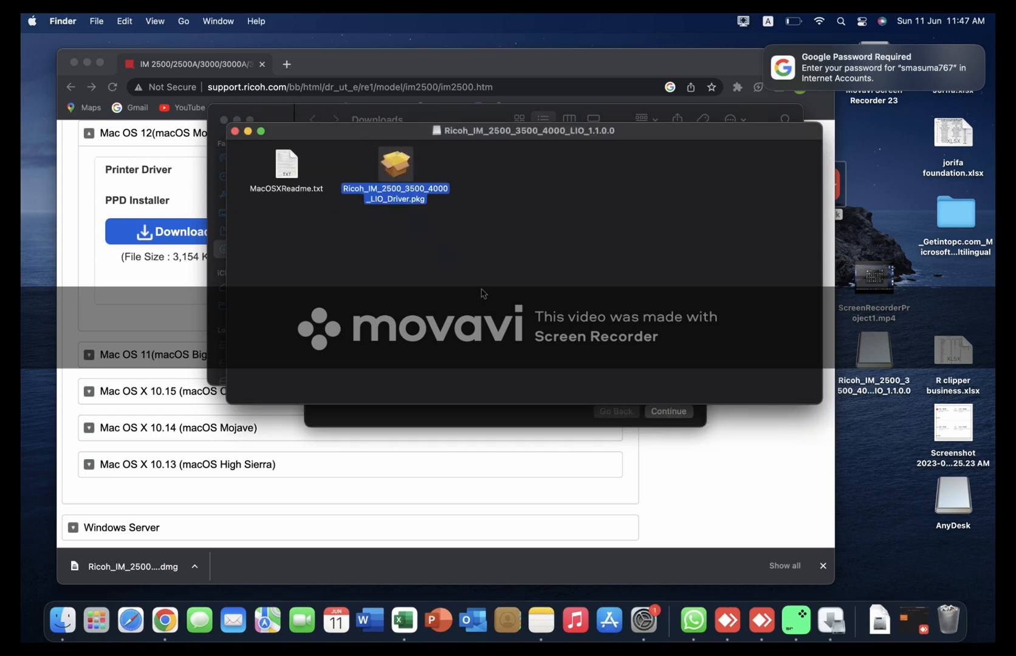
click(497, 412)
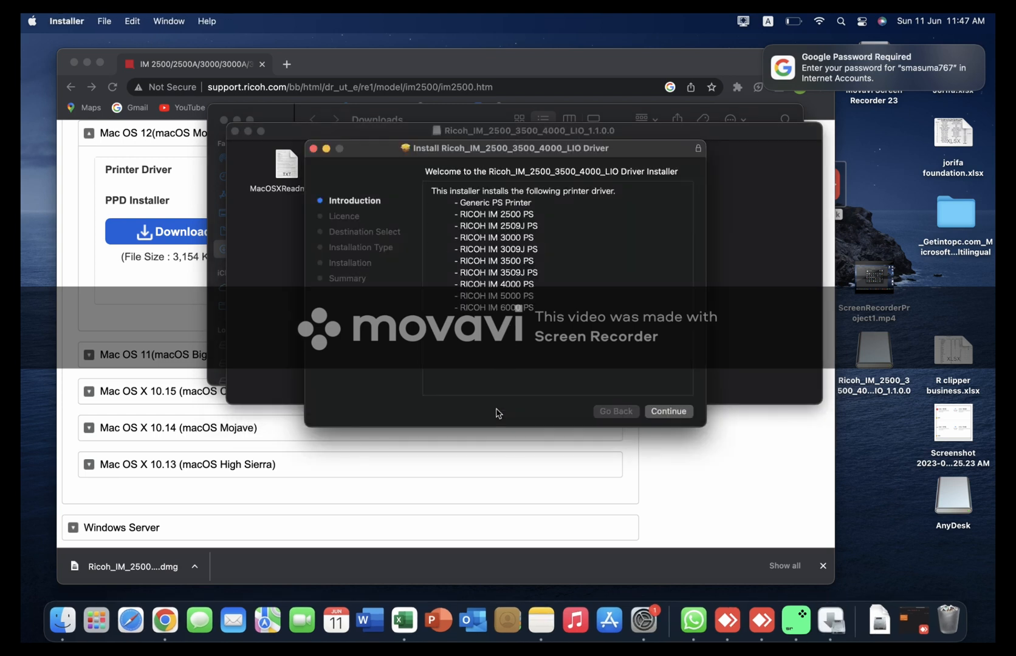
Agree to the software licence and start the standard driver installation on Macintosh HD.
click(668, 412)
click(675, 417)
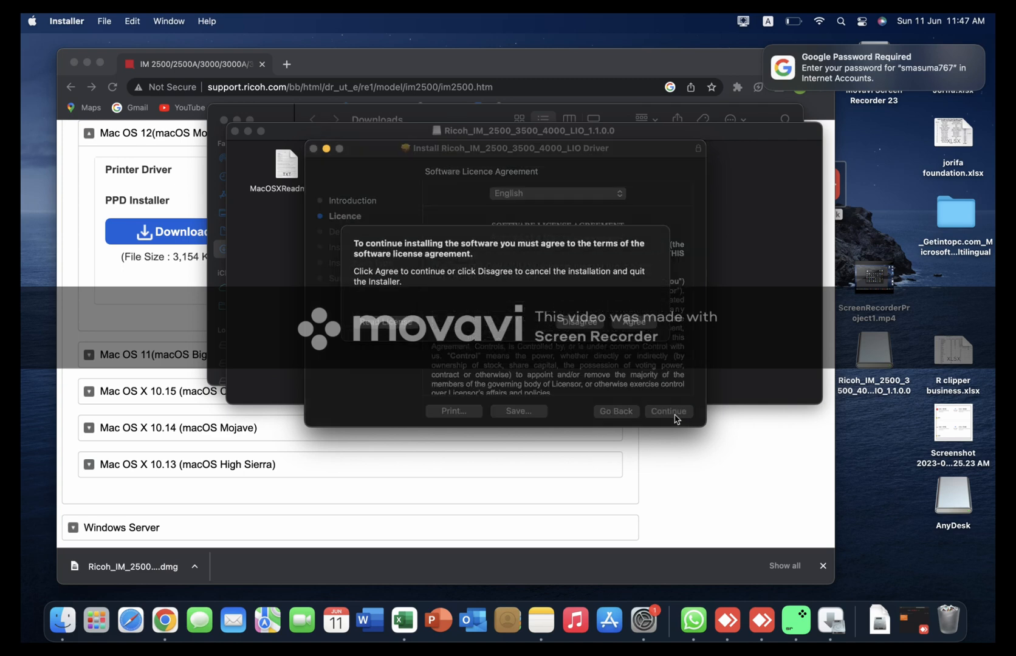
click(635, 322)
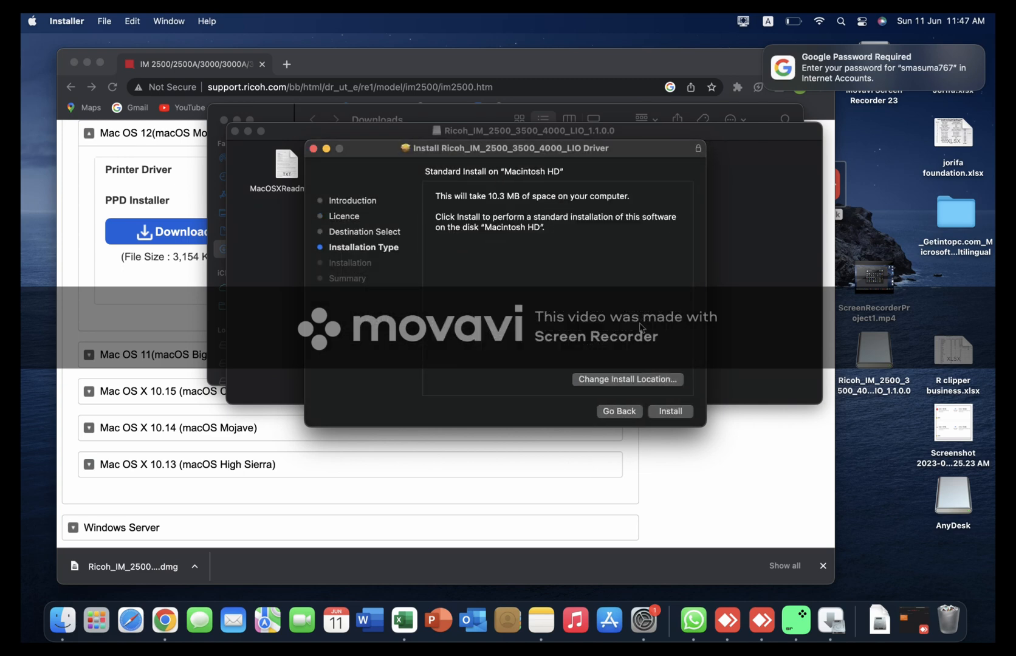
click(671, 411)
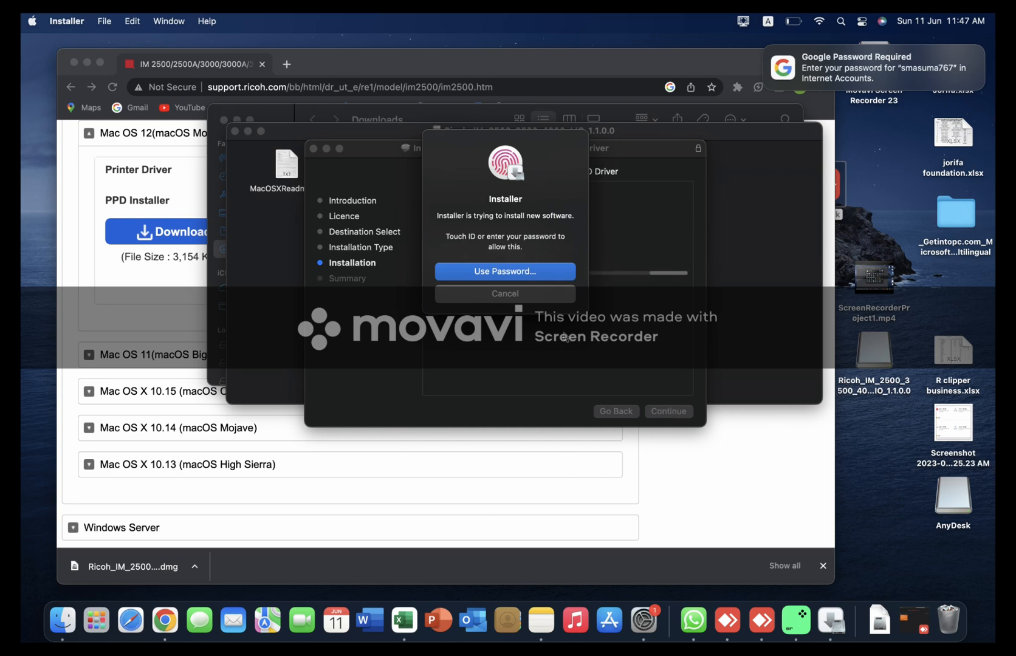
Authorize the driver installation by entering the Mac account password.
click(488, 273)
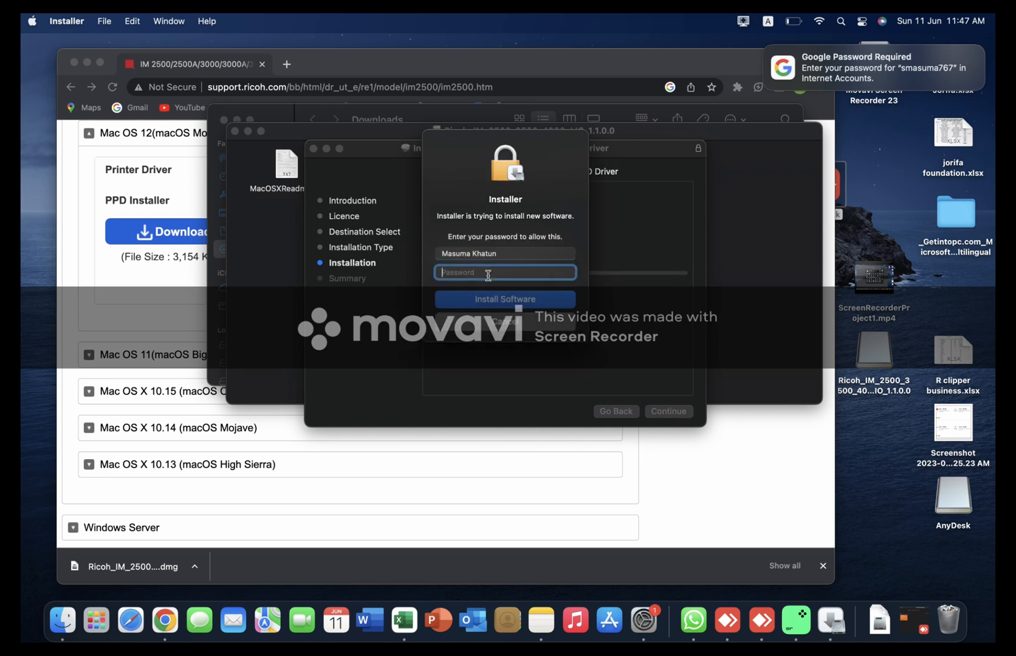
text(••••••)
key(Return)
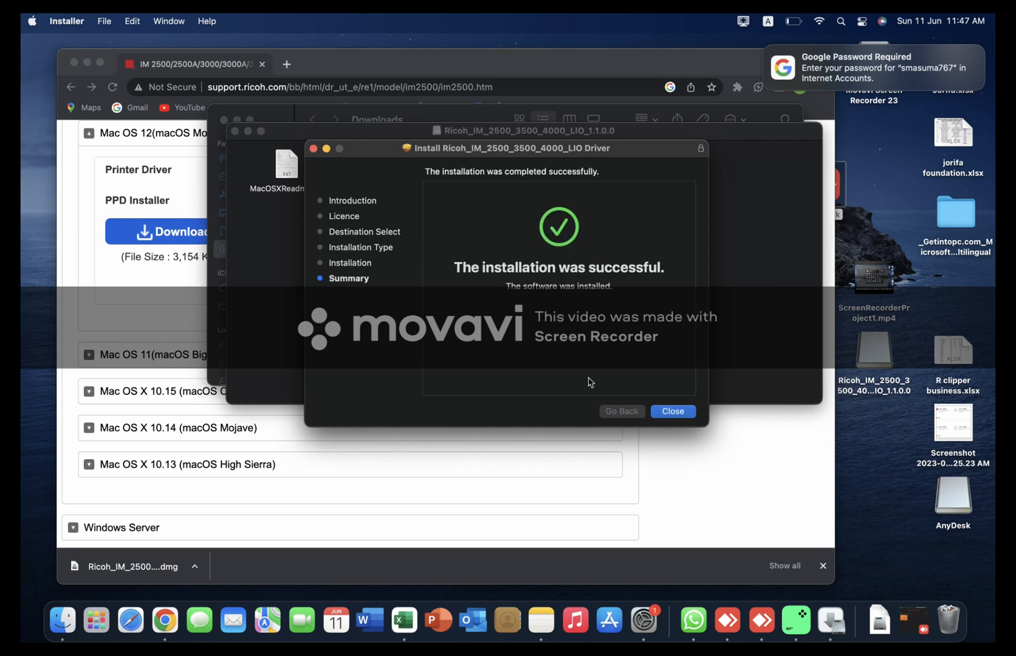
Close the finished installer, moving it to the Bin, and close the disk image, Downloads and browser windows.
click(669, 415)
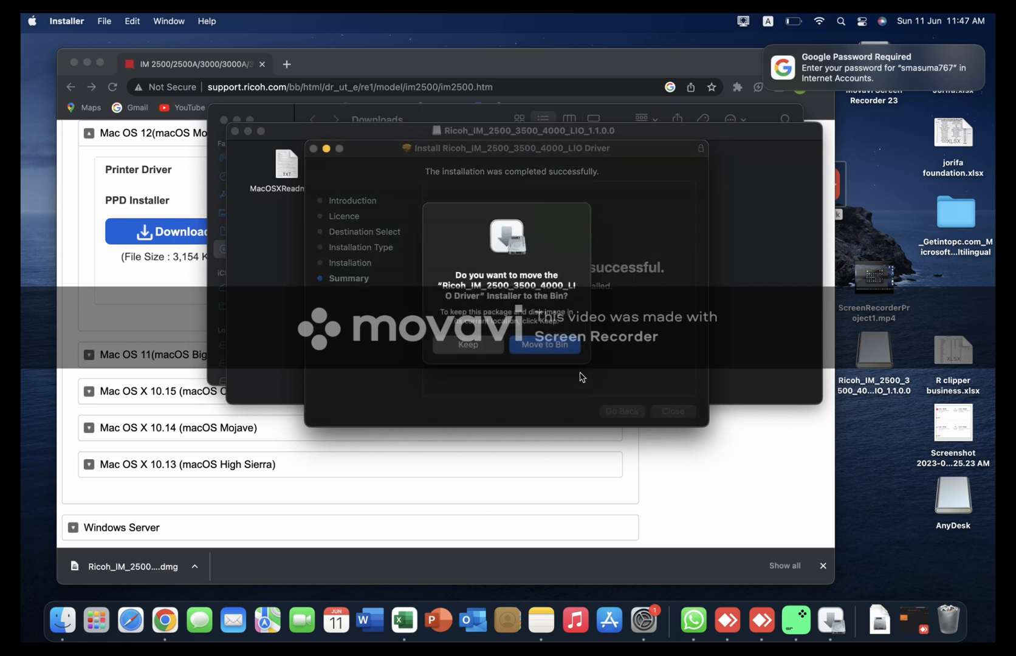
click(545, 344)
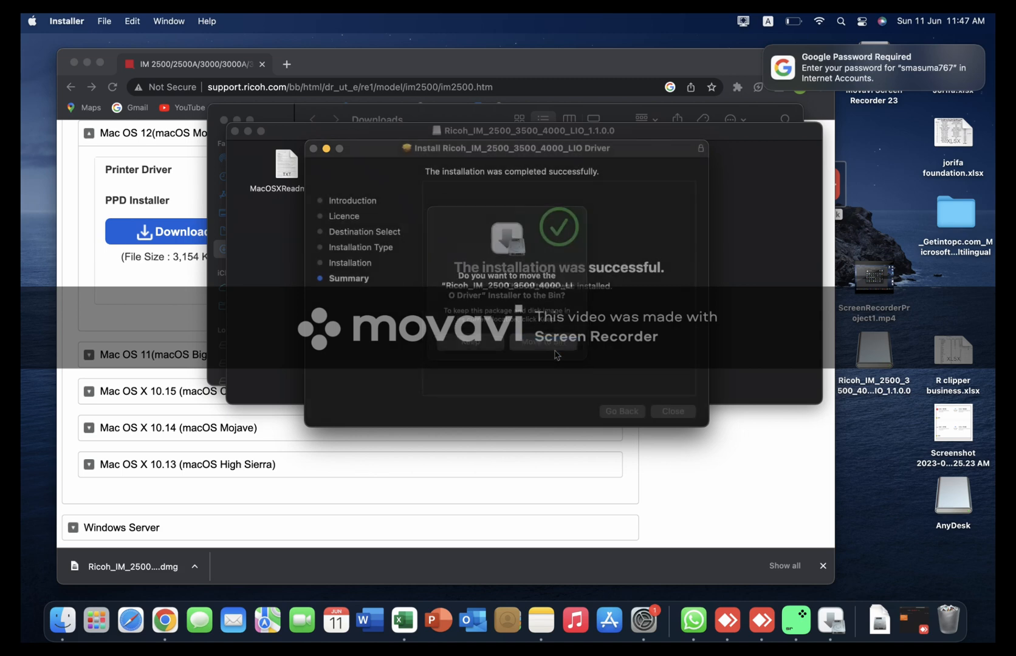
click(235, 132)
click(224, 121)
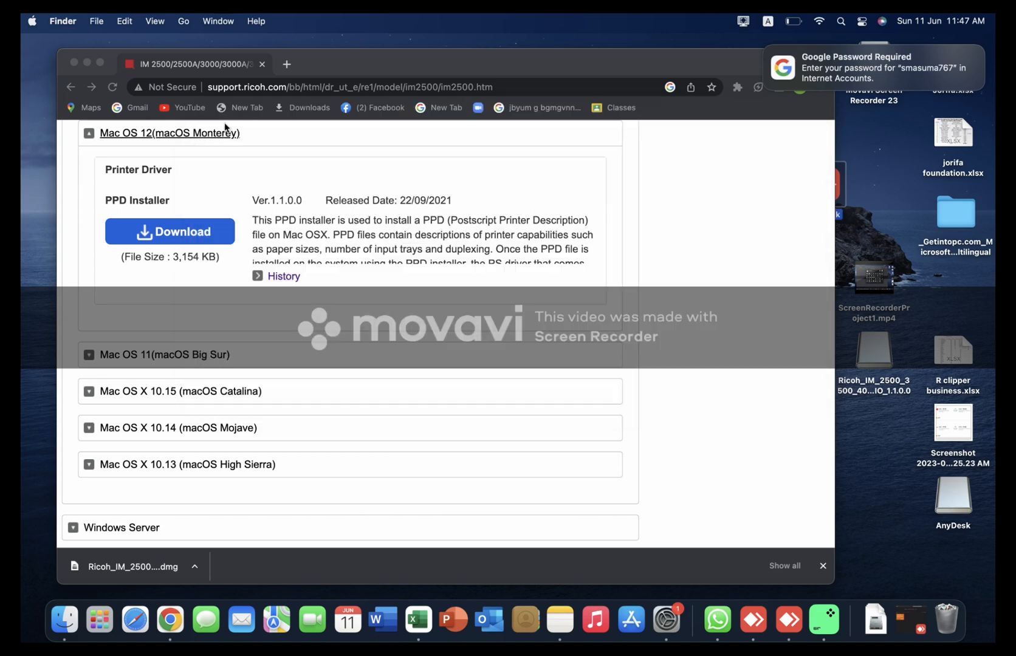
click(74, 64)
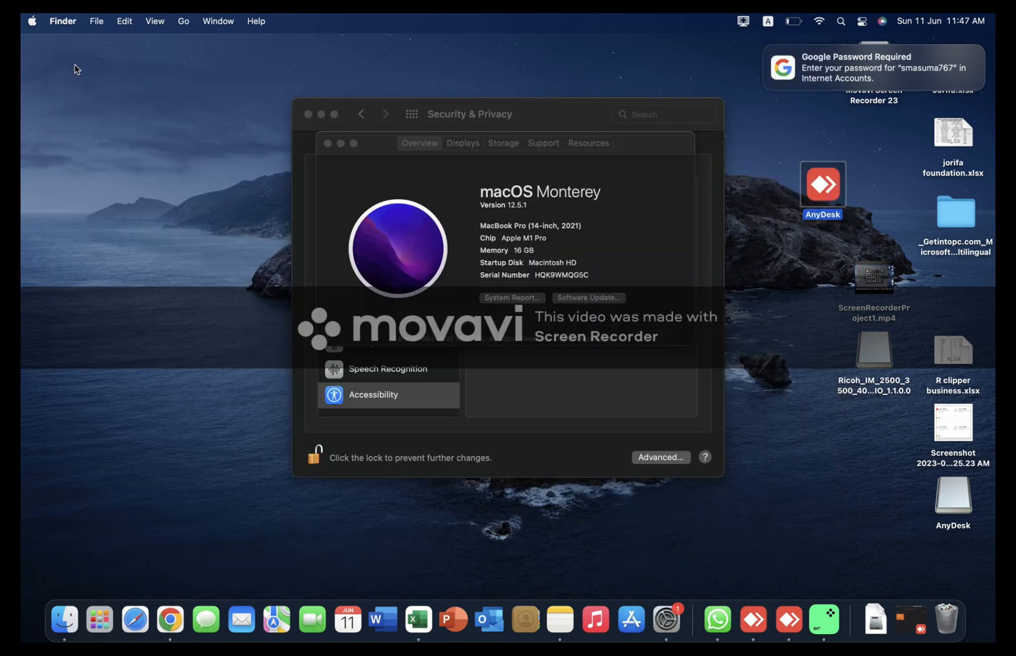
Open the Printers & Scanners settings in System Preferences.
click(33, 21)
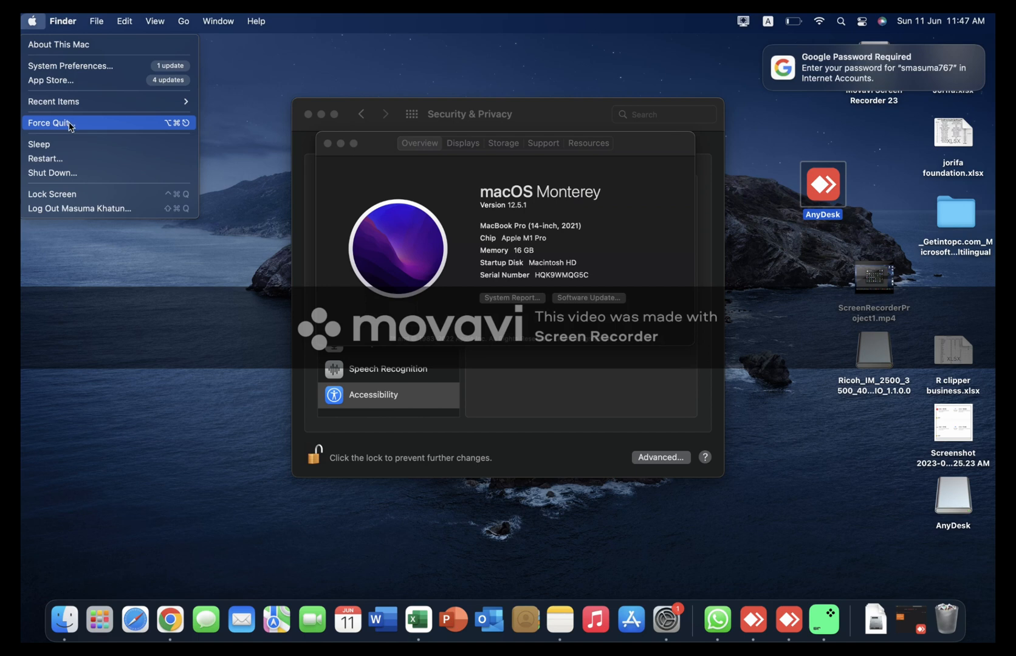
click(73, 69)
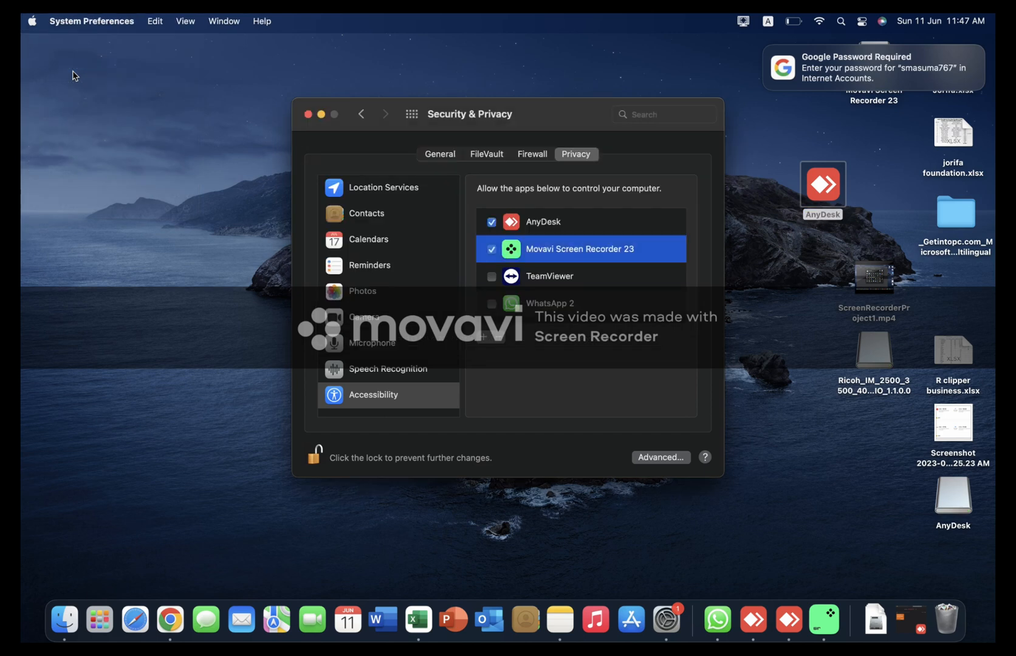
click(412, 115)
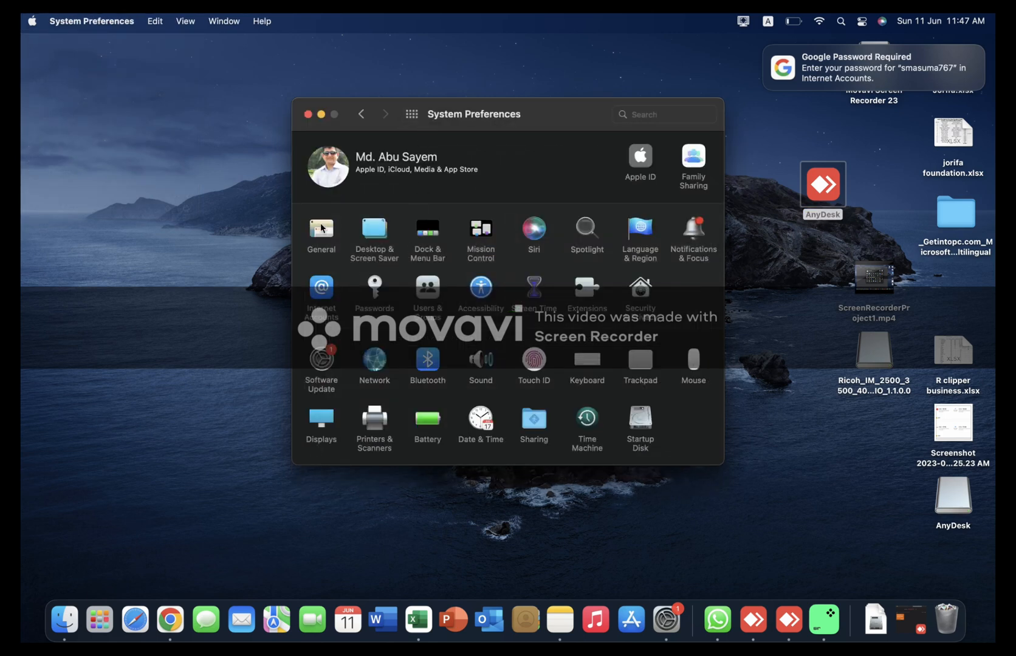
click(373, 429)
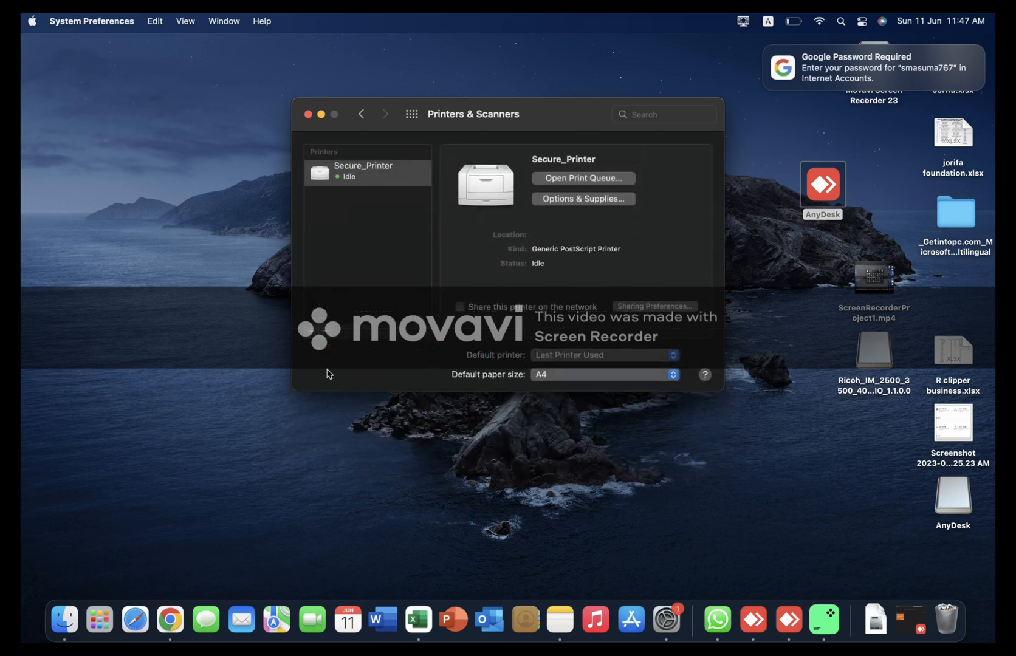
Start adding an IP printer at address 172.17.44.8 with the Line Printer Daemon - LPD protocol, and name it Secure_Printer_Server.
click(311, 333)
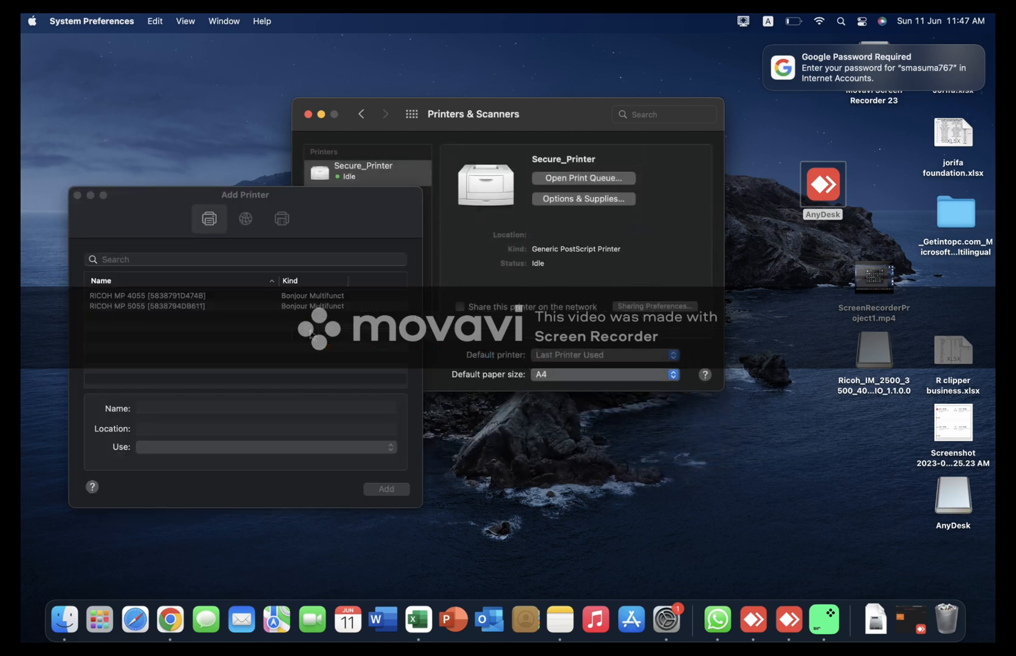
click(241, 233)
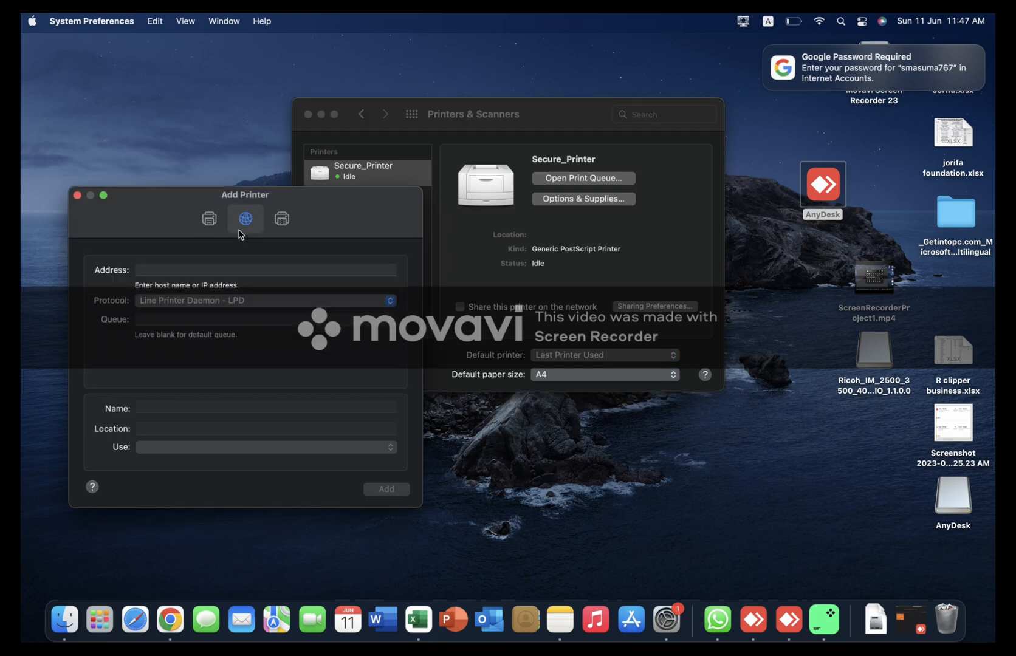
click(215, 301)
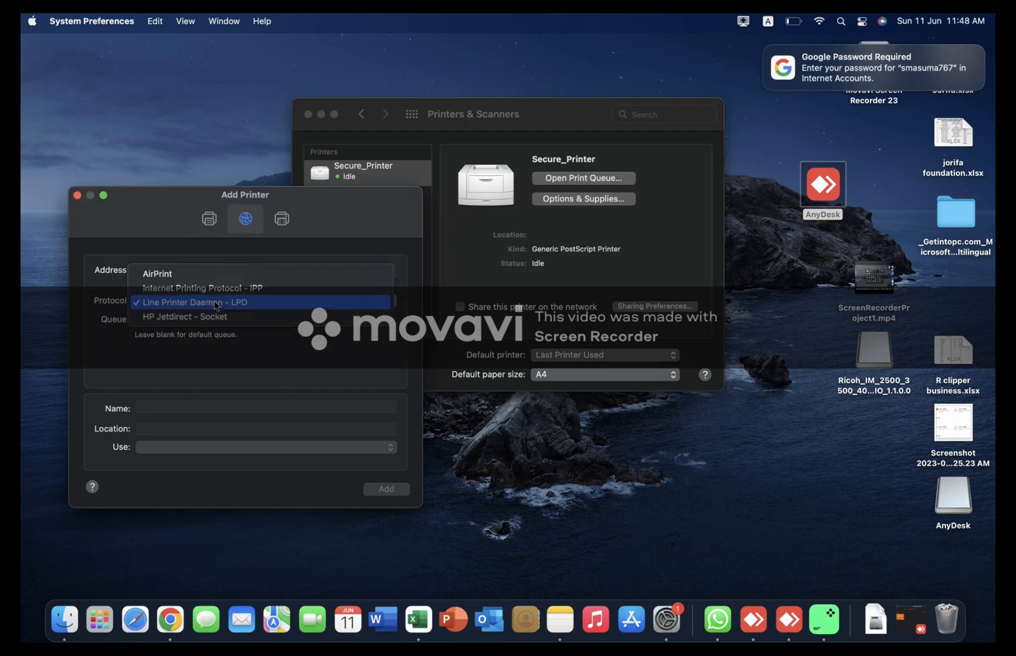
click(216, 304)
click(199, 269)
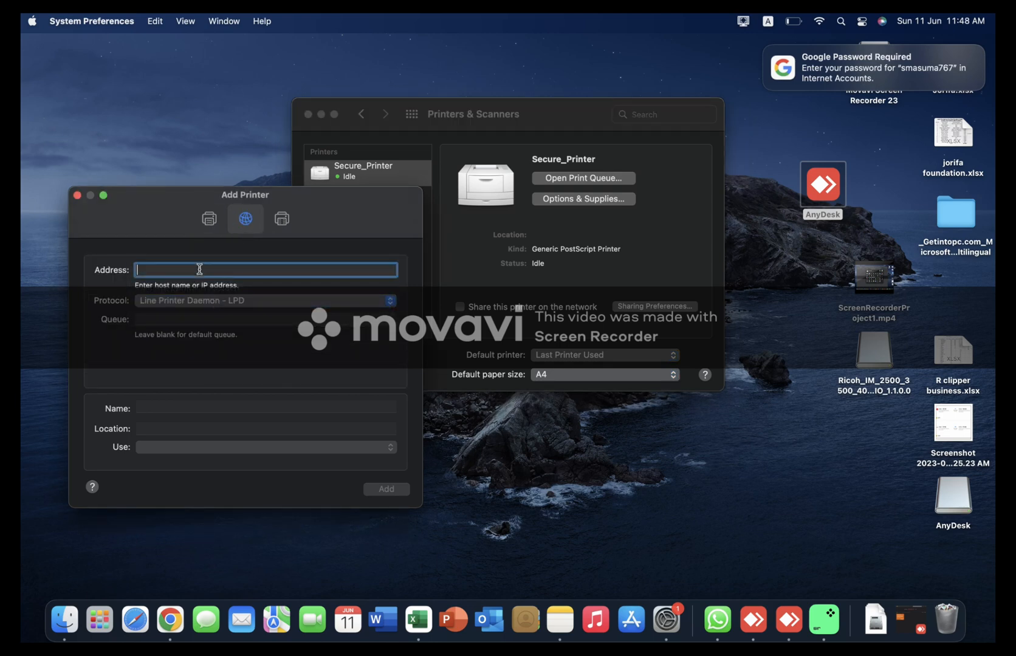
text(172)
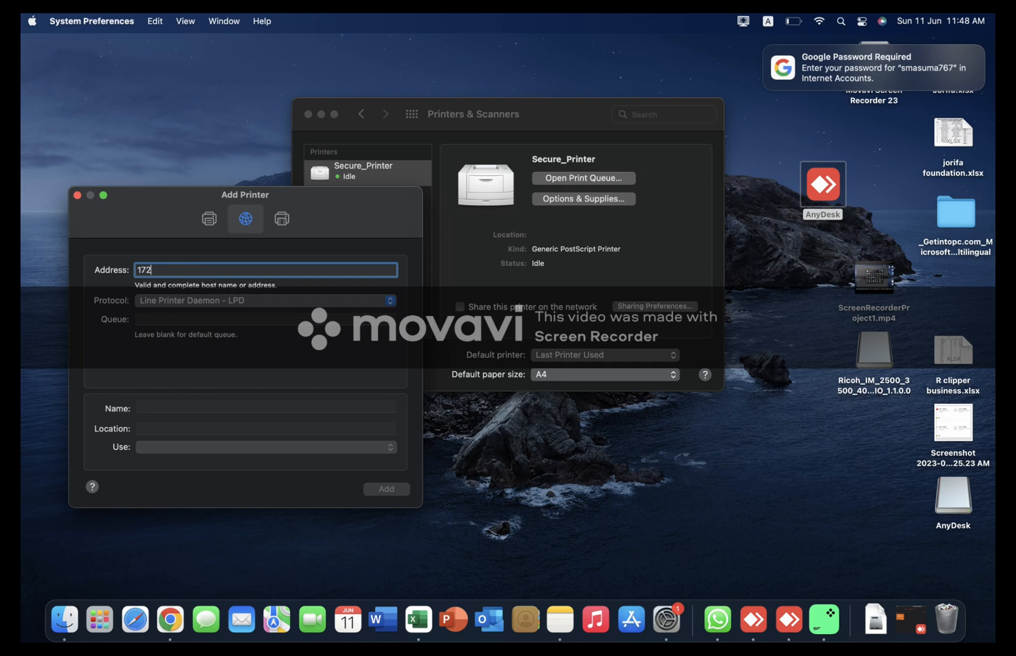
text(.17)
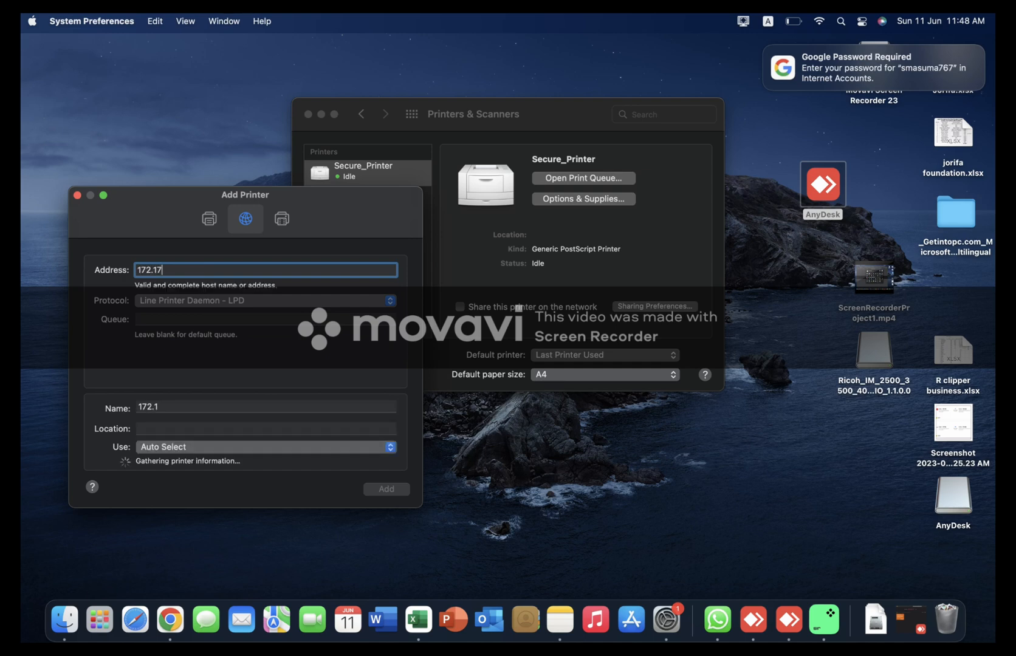
text(.44.8)
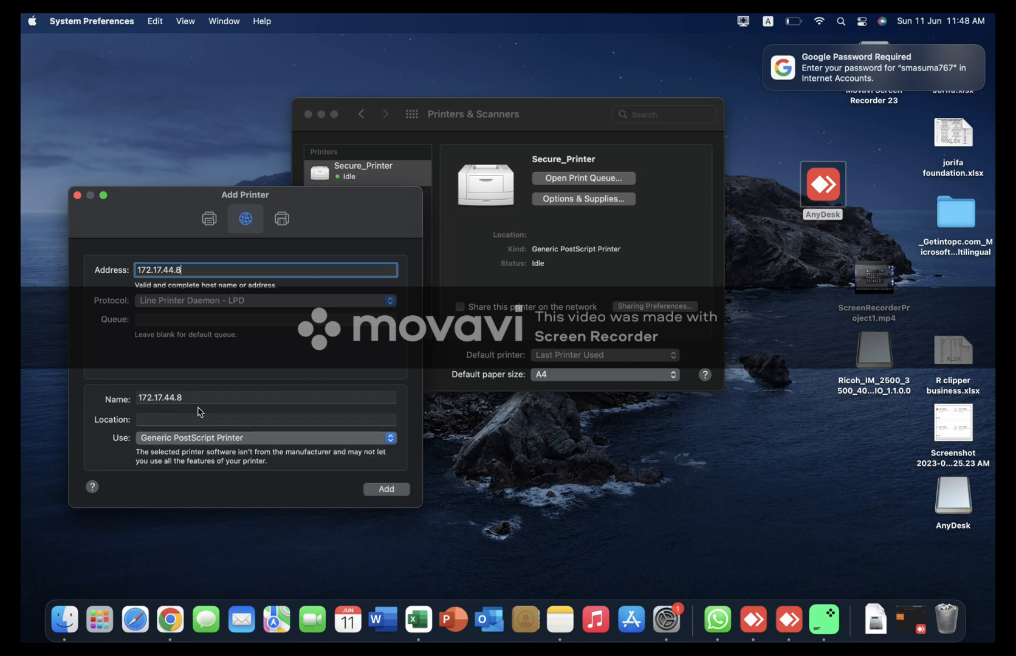
drag(196, 398, 126, 398)
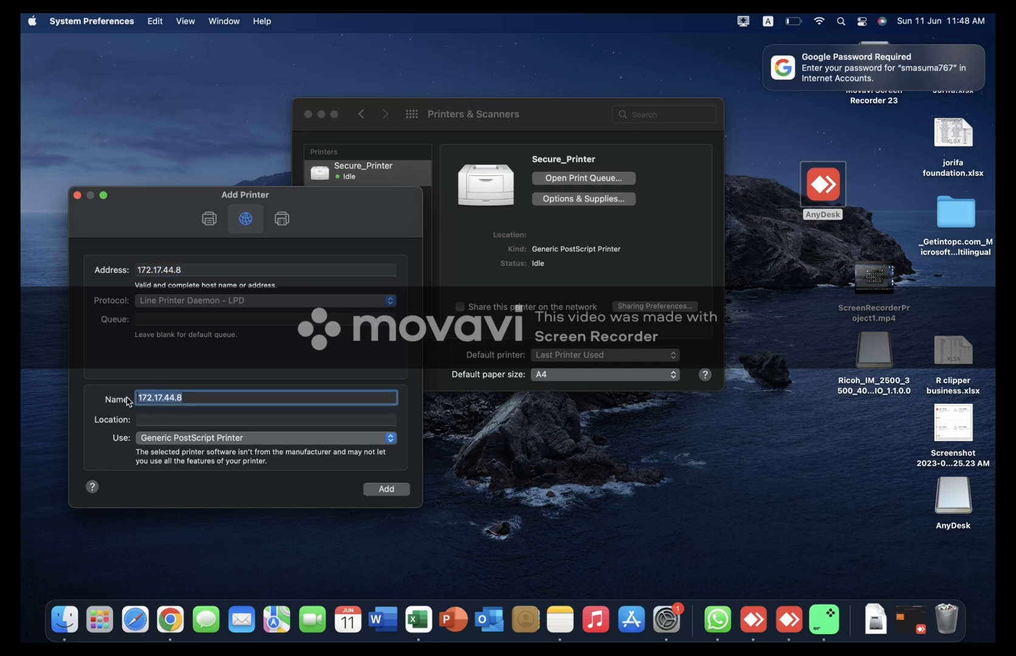
text(Secure_Printer_Server)
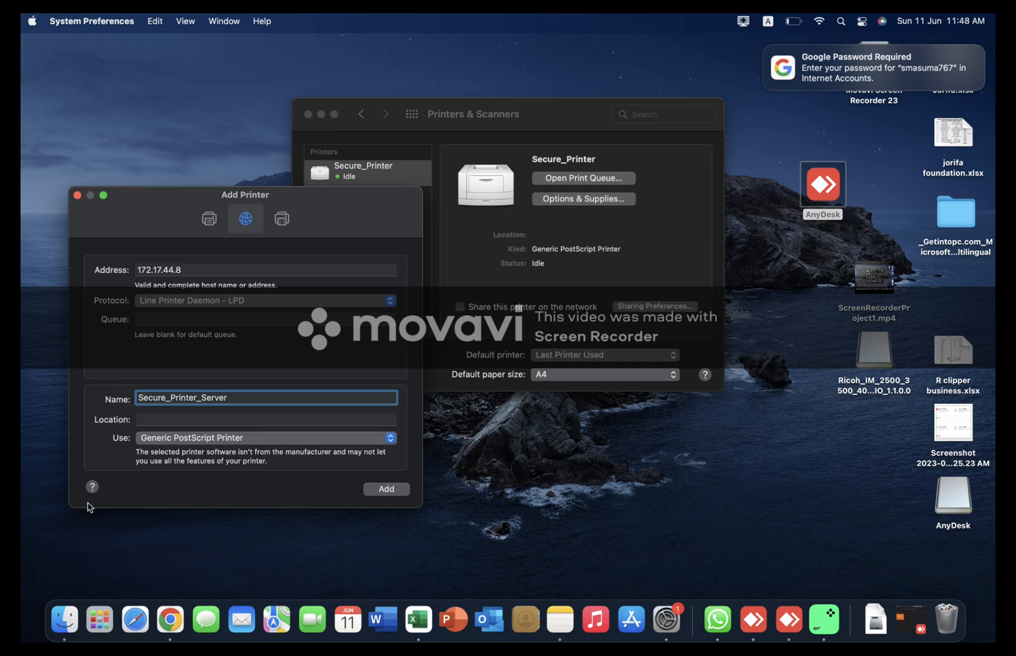
Find the printer software with the filter 2500, assign RICOH IM 2500 PS, and confirm creating the printer.
click(264, 443)
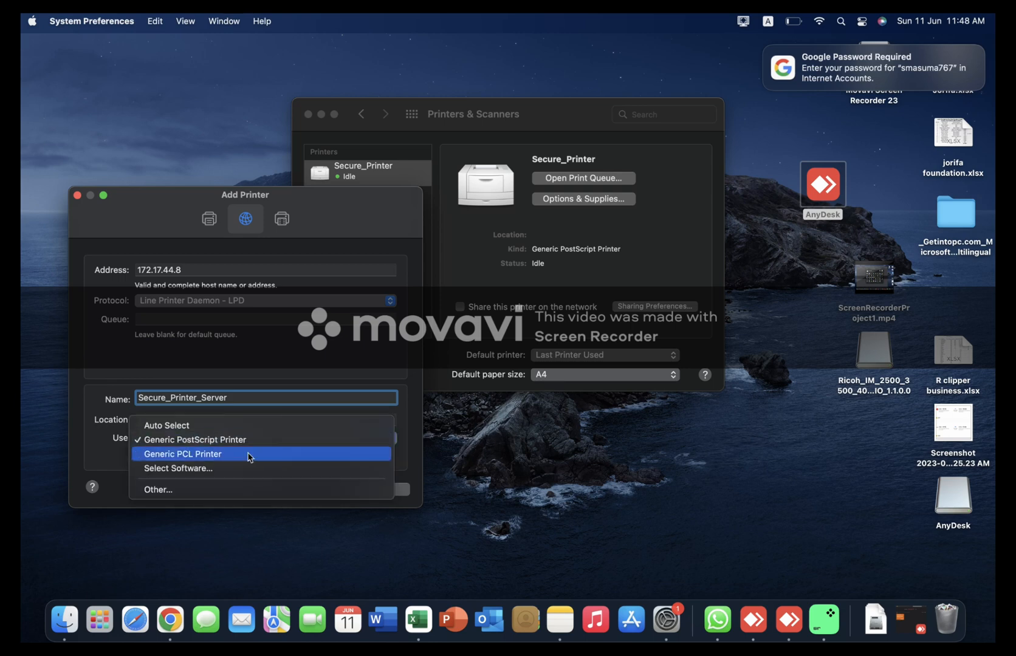
click(229, 467)
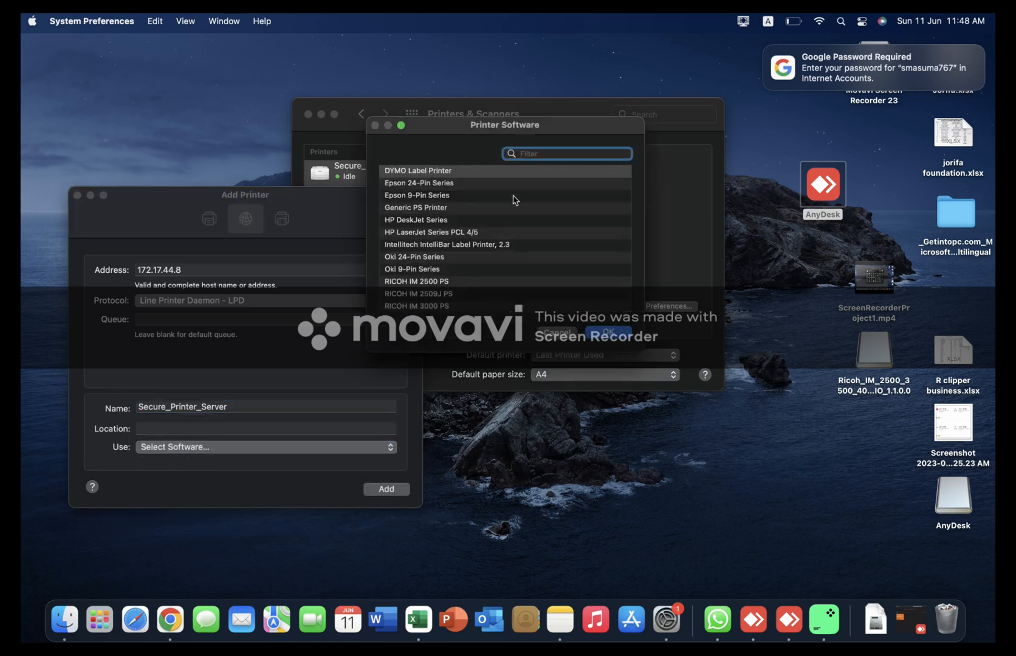
text(2500)
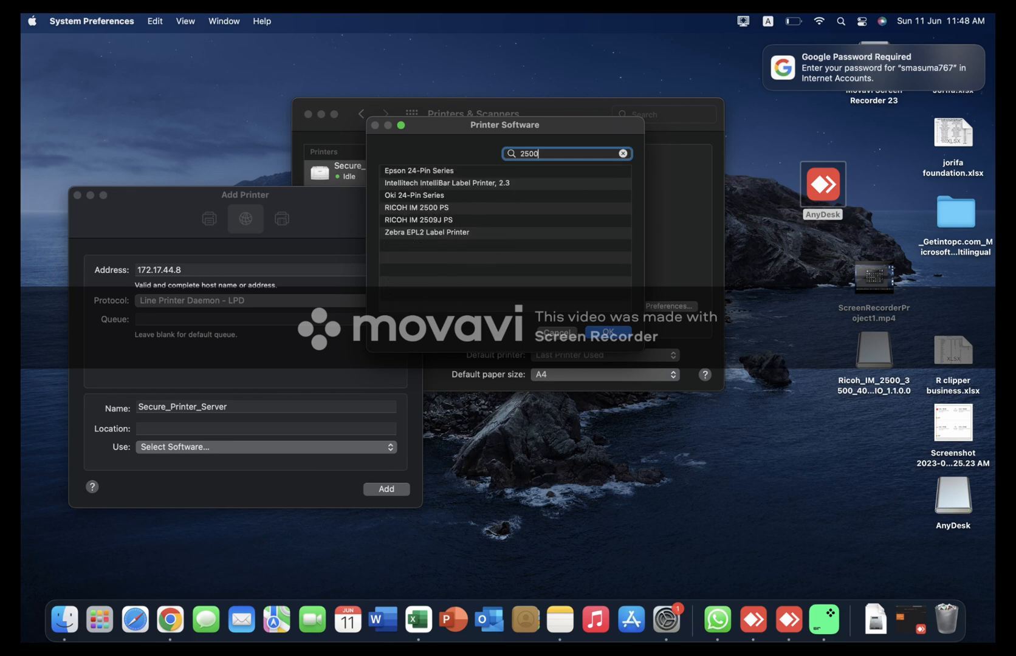
click(404, 174)
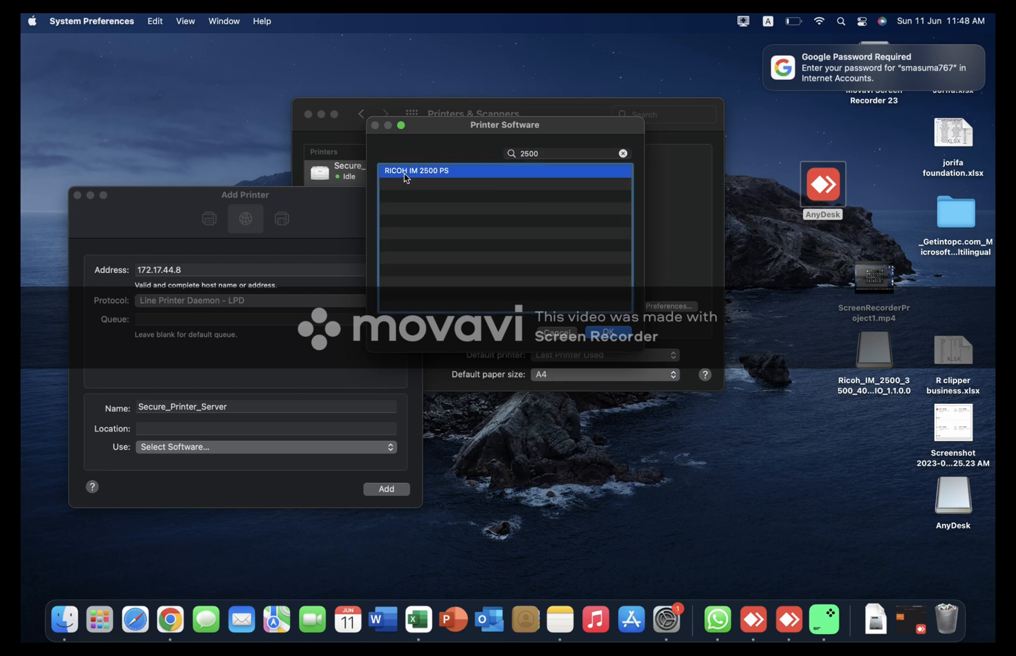
click(606, 336)
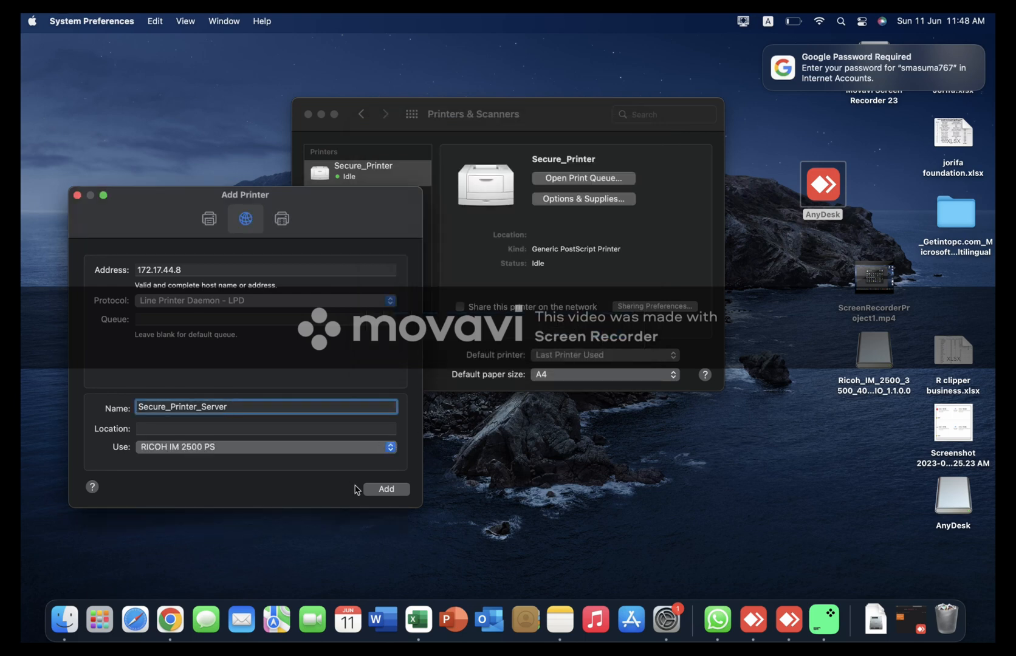
click(387, 491)
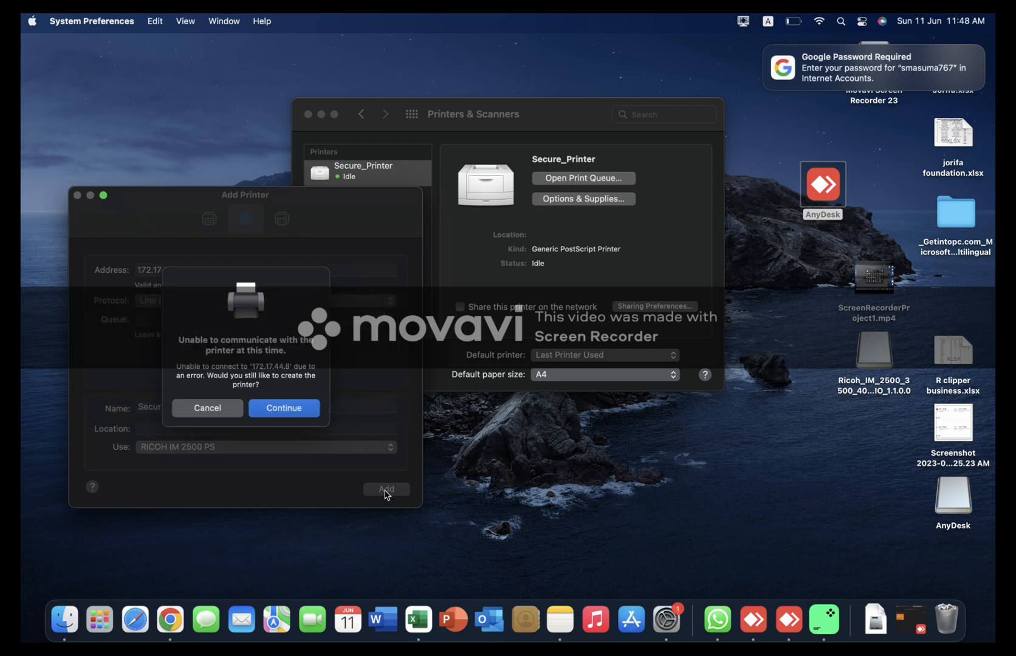
click(291, 410)
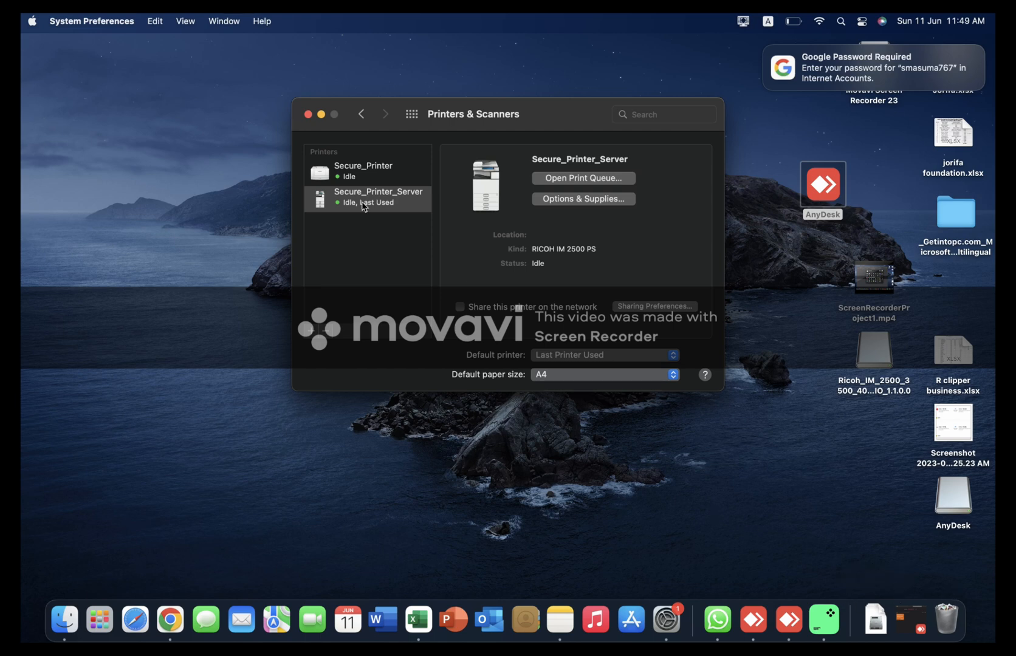
click(172, 619)
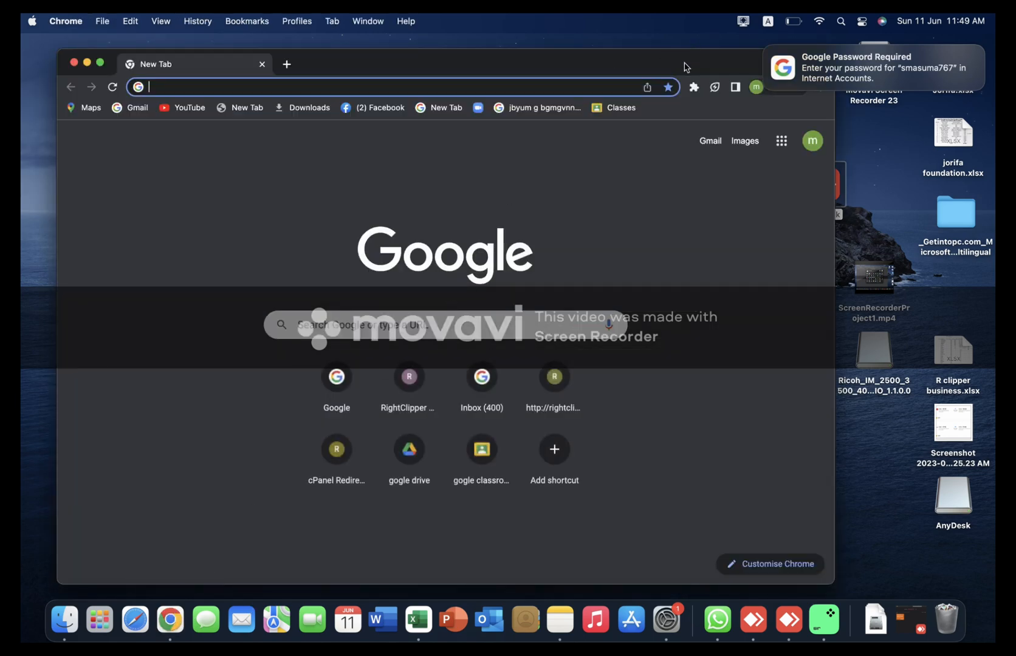
click(75, 64)
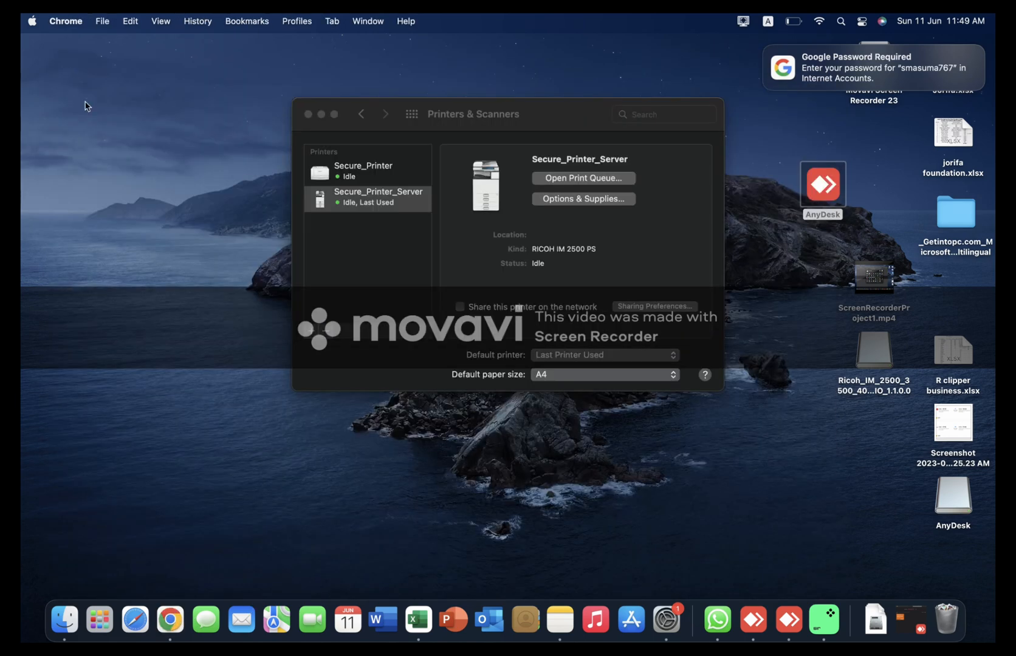
click(416, 626)
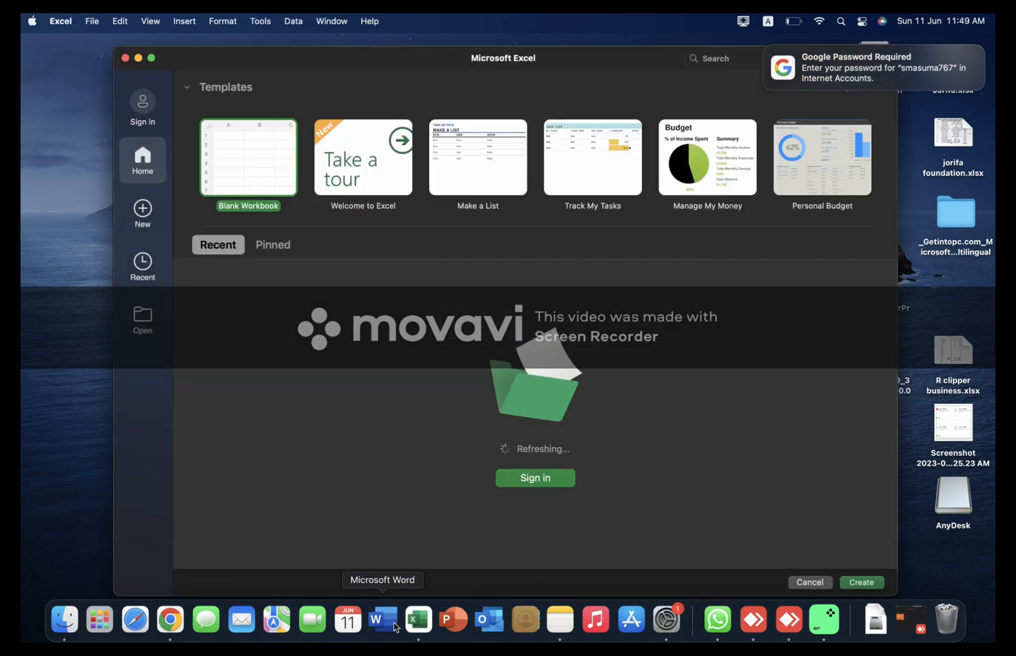
Switch to Microsoft Word, create a blank document and write "Test" in it.
click(387, 625)
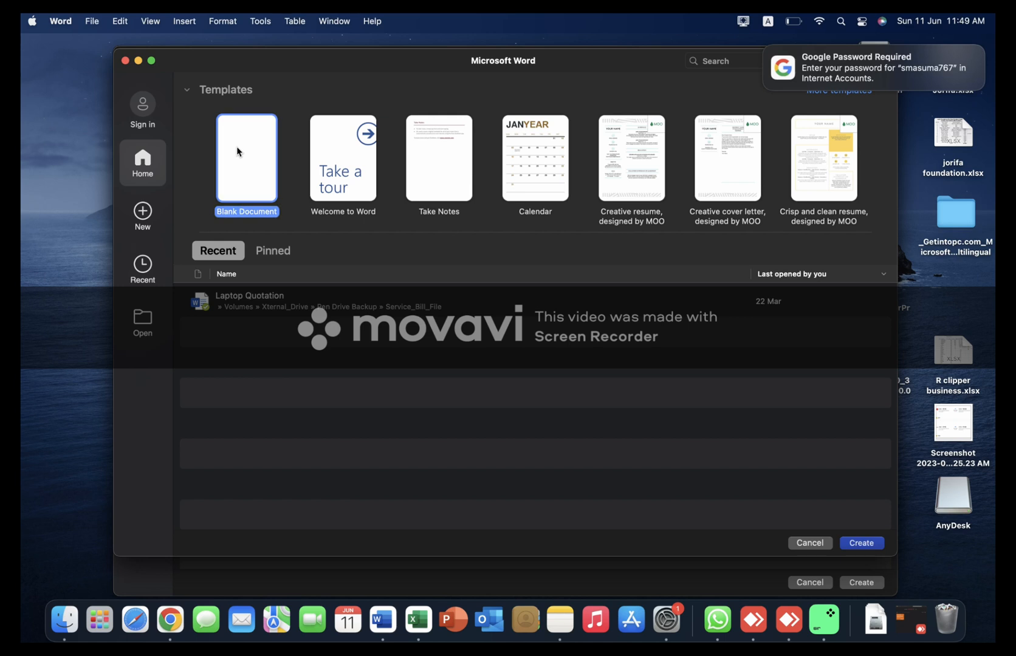
click(335, 160)
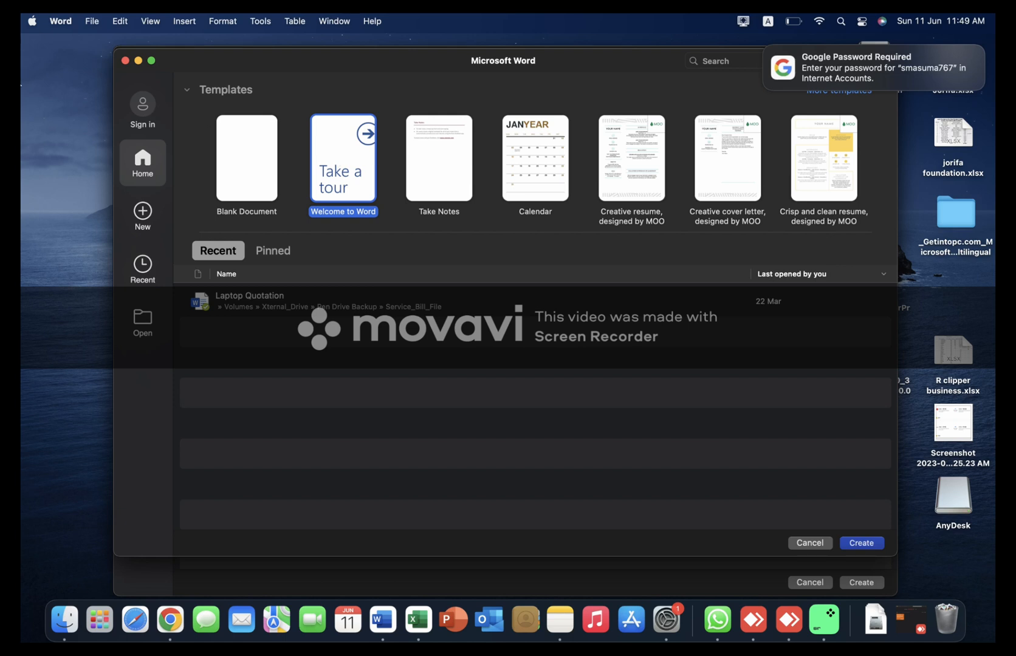
double_click(267, 181)
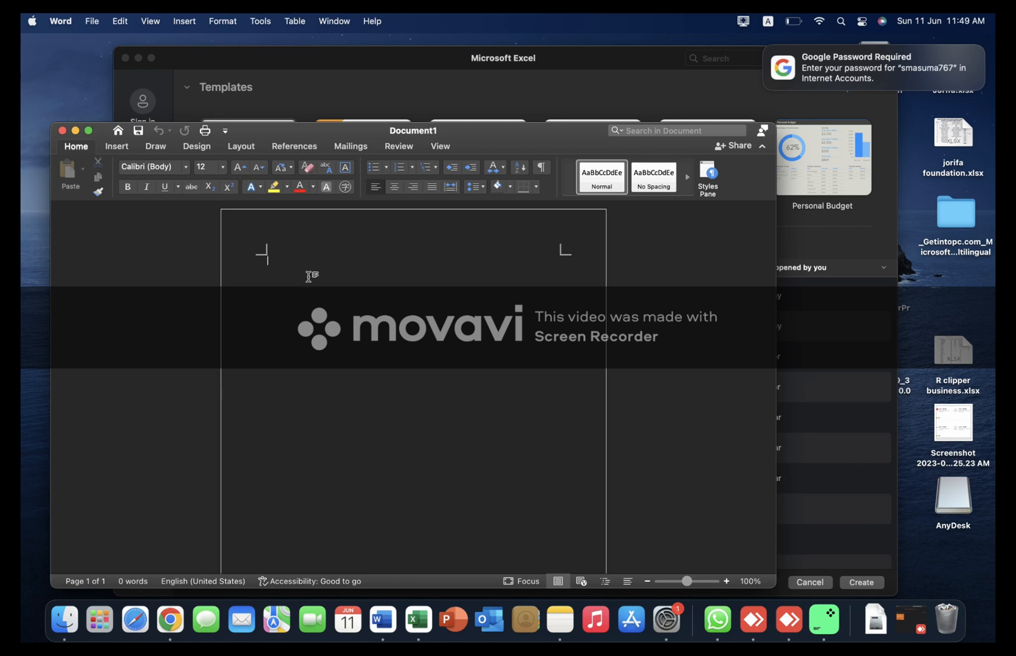
text(Test)
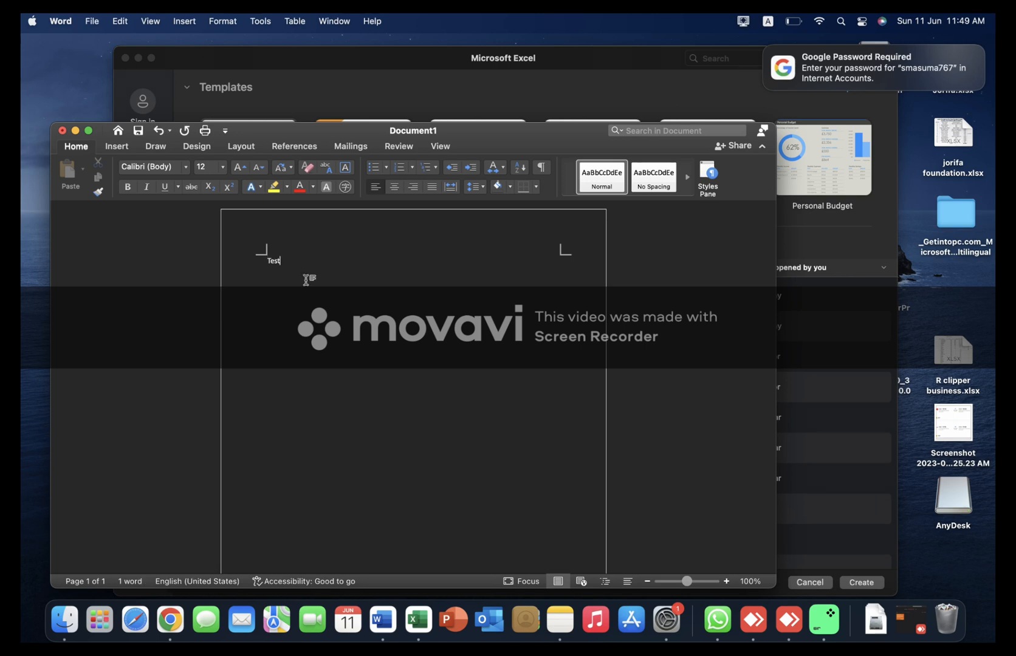
Print one copy of all pages on Secure_Printer_Server, check the job in its print queue and minimize the queue window.
click(90, 21)
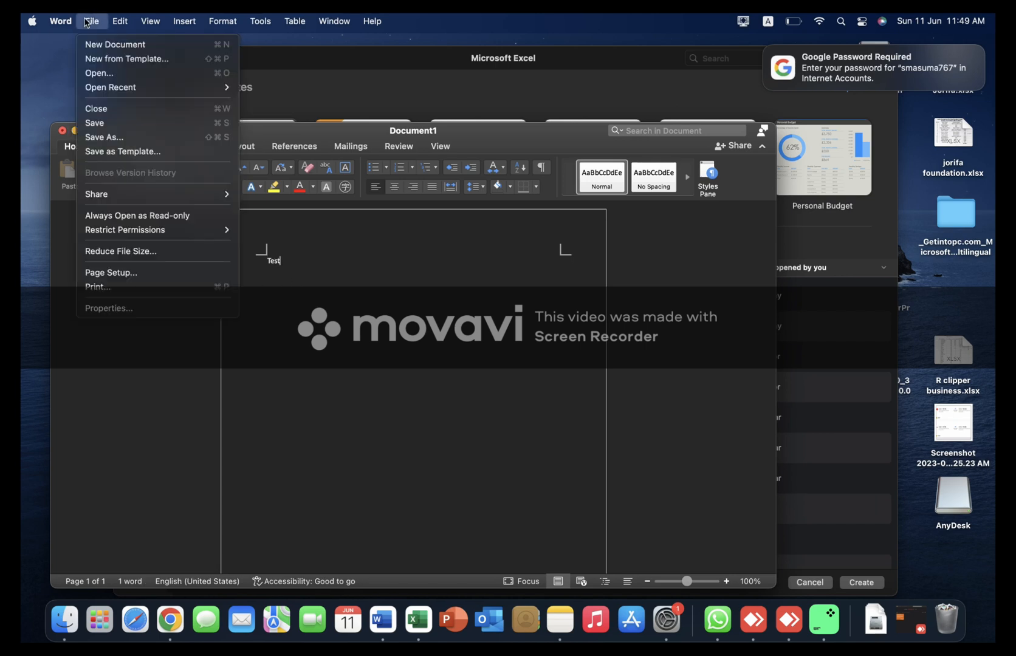
click(122, 287)
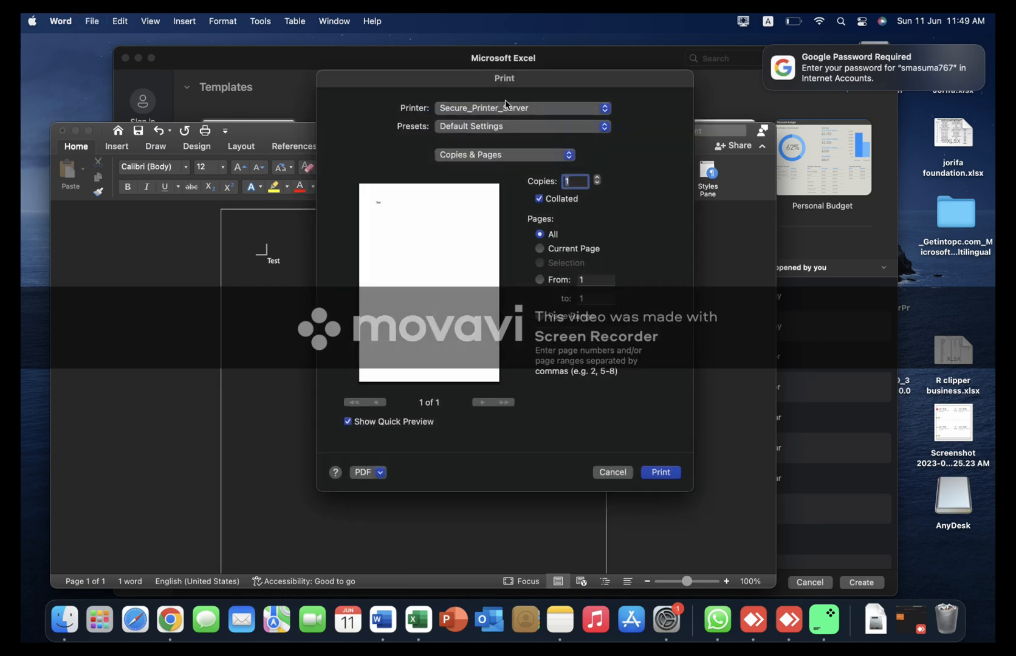
click(661, 472)
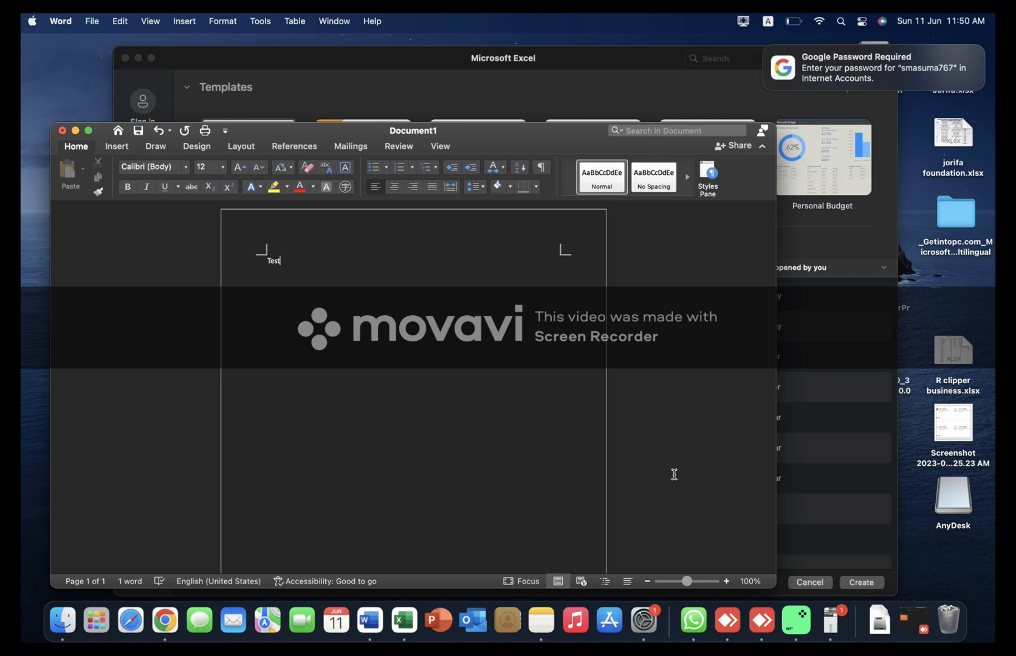
click(847, 632)
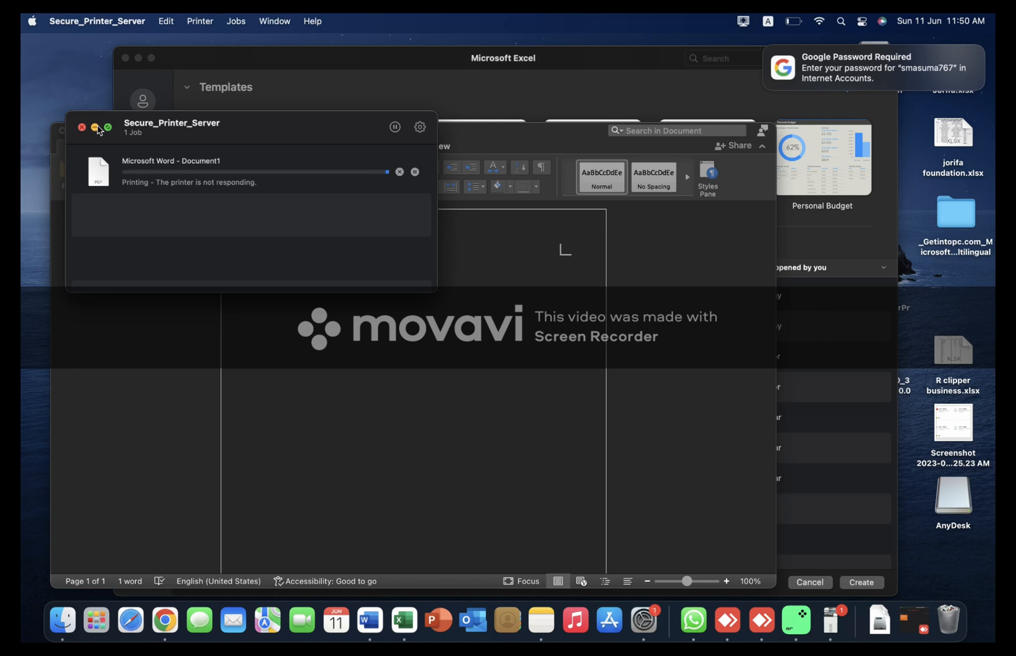
click(95, 128)
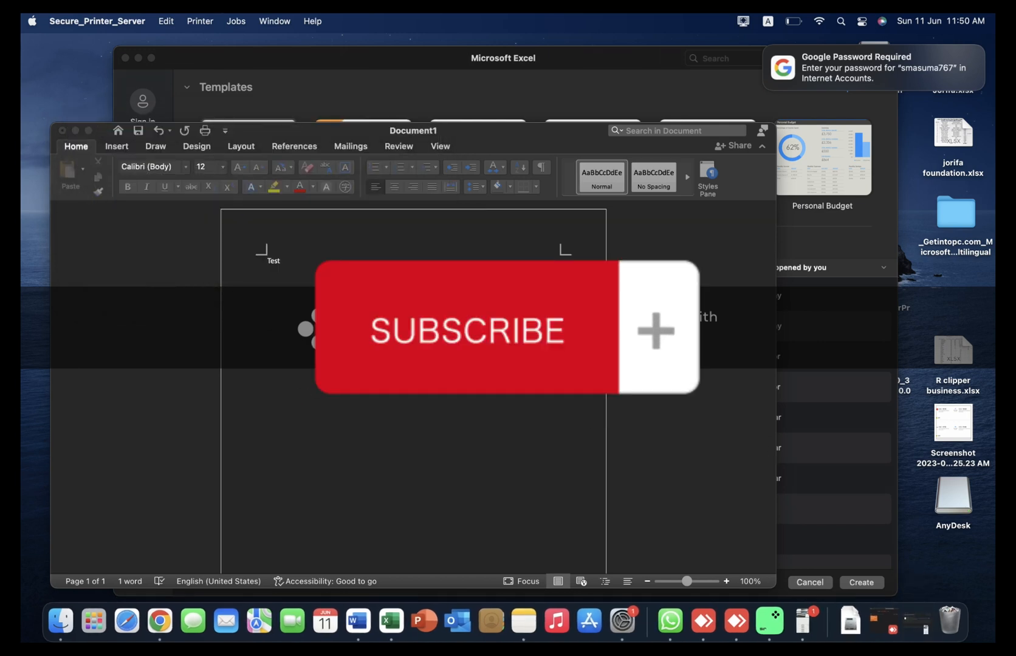